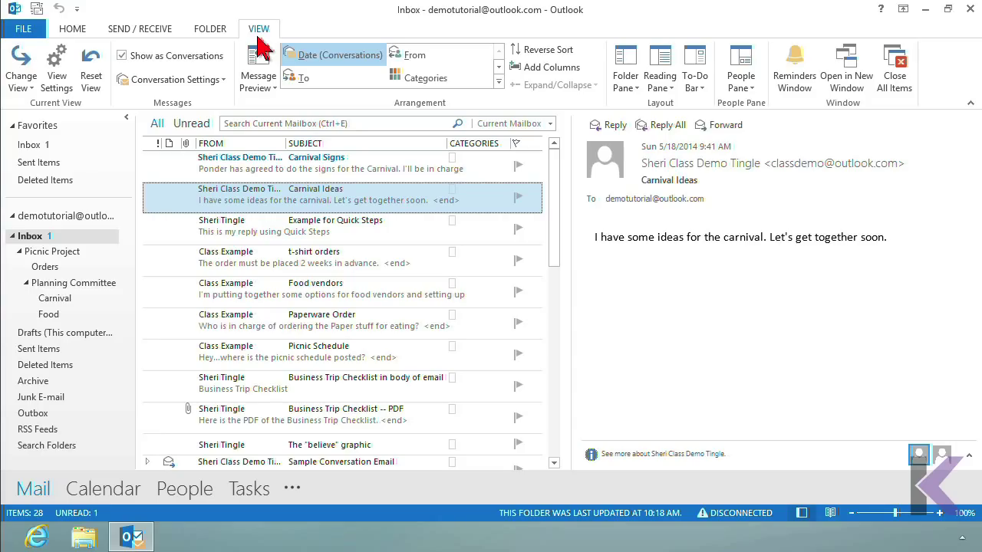
# Check the available view types without changing the current one, and widen the message list beside the reading pane.
pyautogui.click(24, 75)
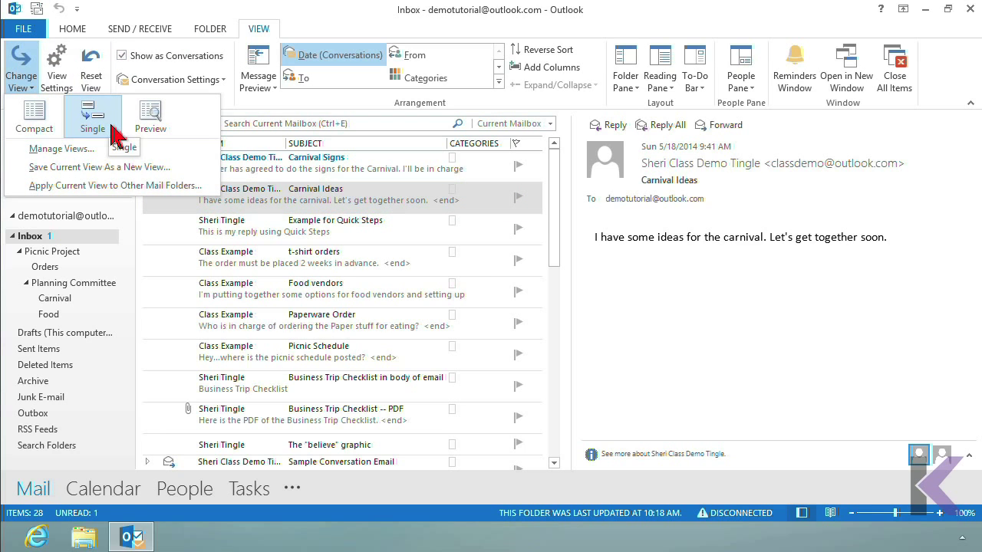
pyautogui.click(449, 202)
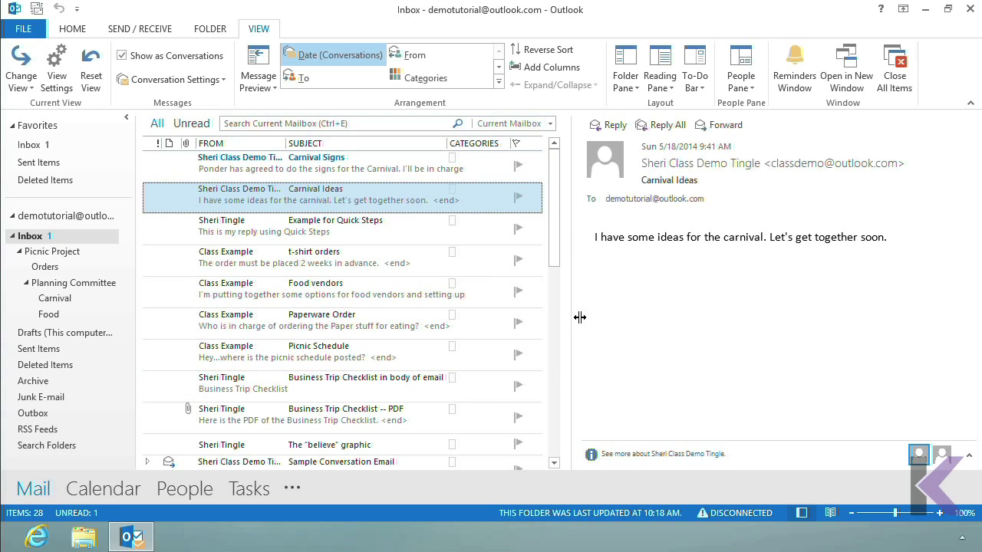
pyautogui.moveTo(575, 315); pyautogui.dragTo(613, 323)
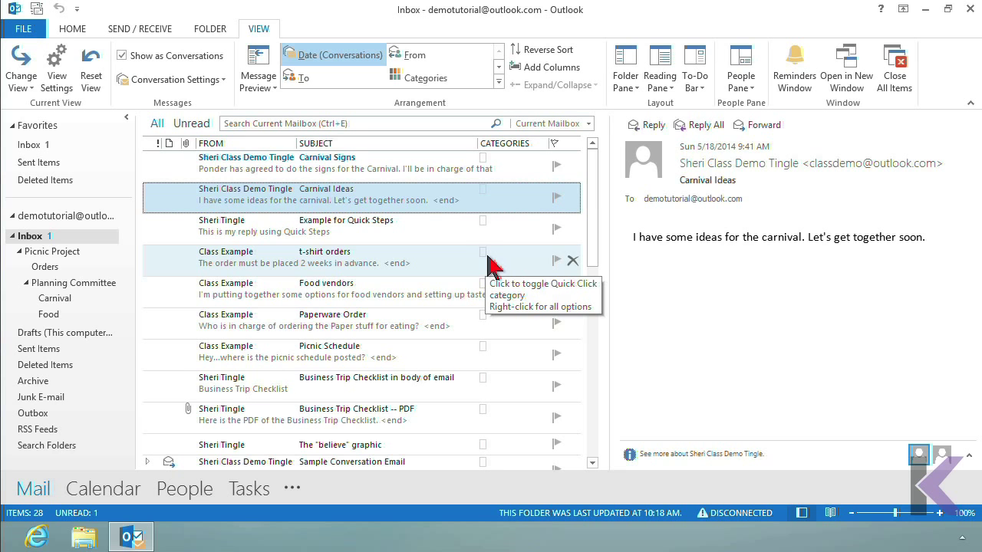
# Assign the Purple Category to the t-shirt orders message and enter Company Picnic as the category's new name.
pyautogui.rightClick(491, 265)
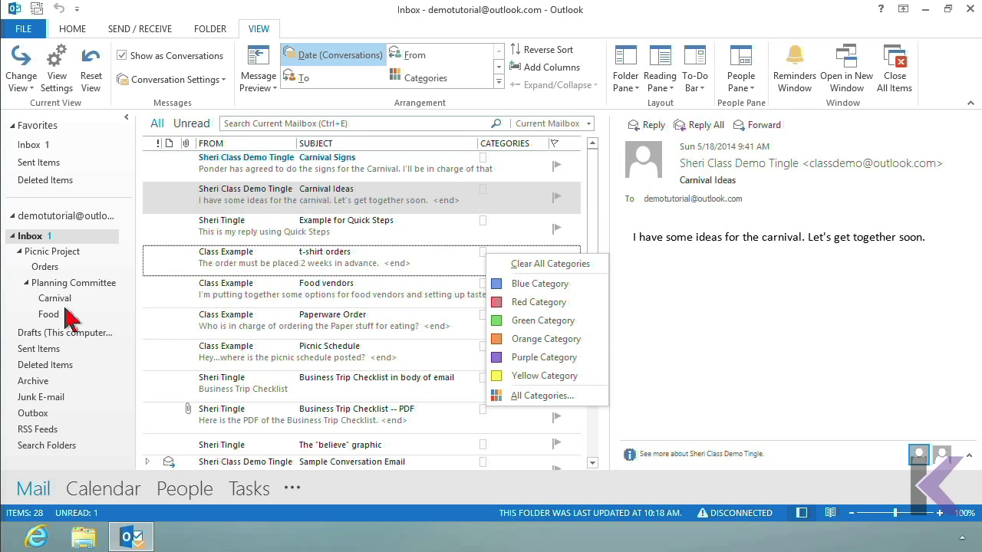
pyautogui.click(550, 359)
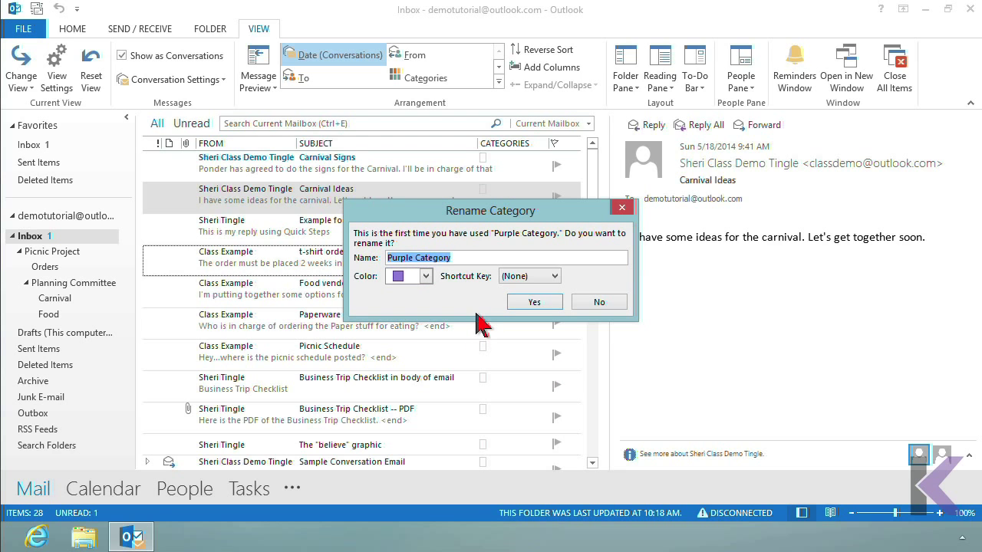
pyautogui.write('Ci')
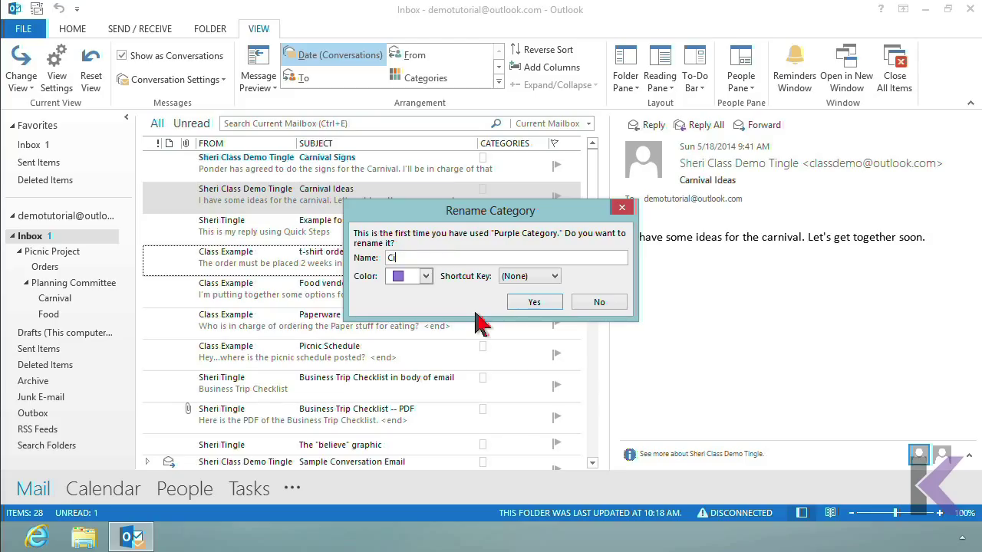
pyautogui.press('BackSpace')
pyautogui.write('ompanay Pic')
pyautogui.press('BackSpace')
pyautogui.press('BackSpace')
pyautogui.press('BackSpace')
pyautogui.press('BackSpace')
pyautogui.press('BackSpace')
pyautogui.write('y Picnic')
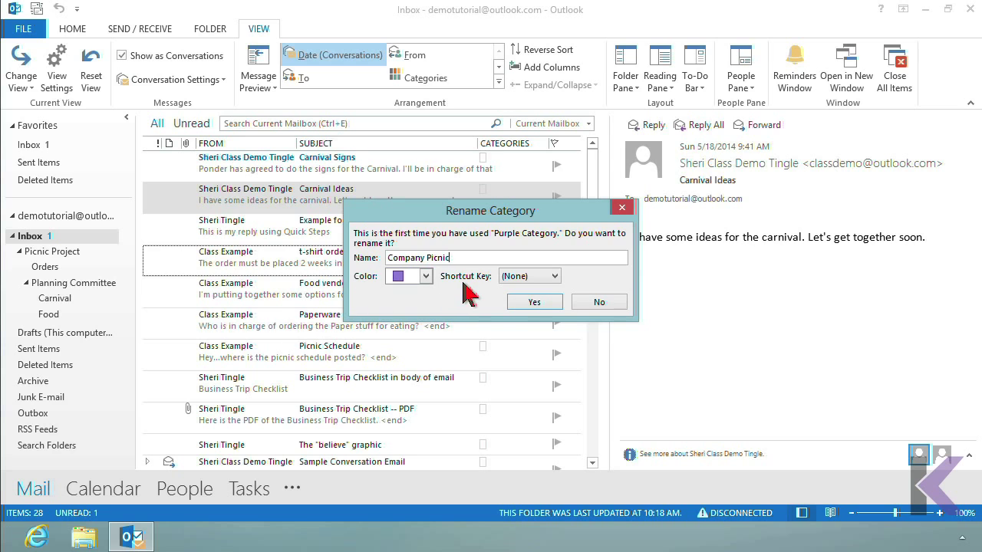
# Confirm the renamed category with its shortcut key set to (None), and widen the Categories column in the message list.
pyautogui.click(555, 277)
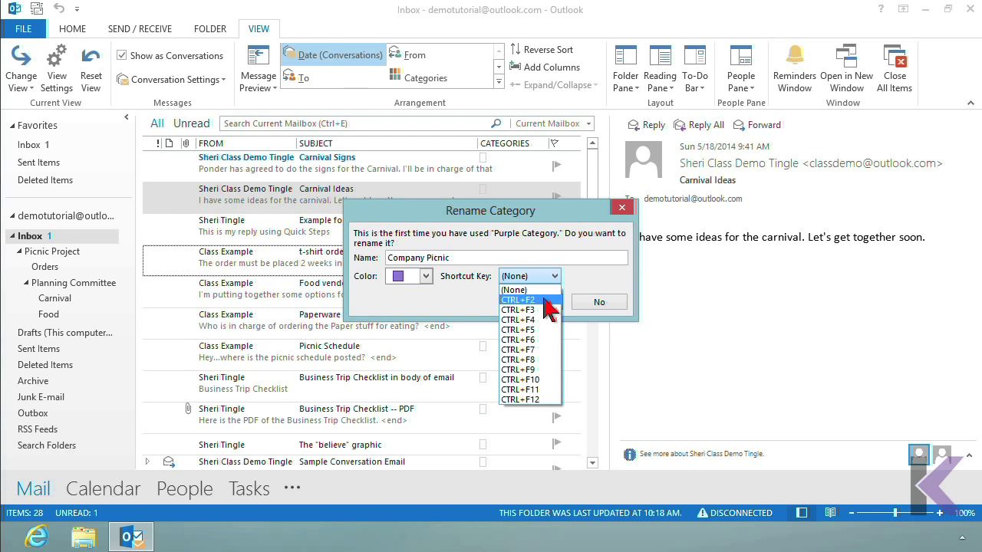
pyautogui.click(588, 285)
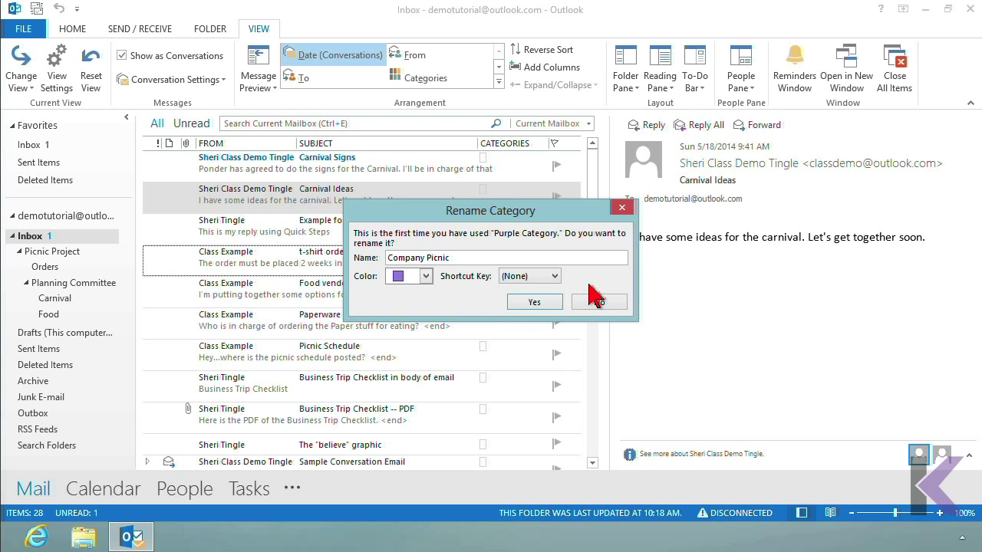
pyautogui.click(549, 304)
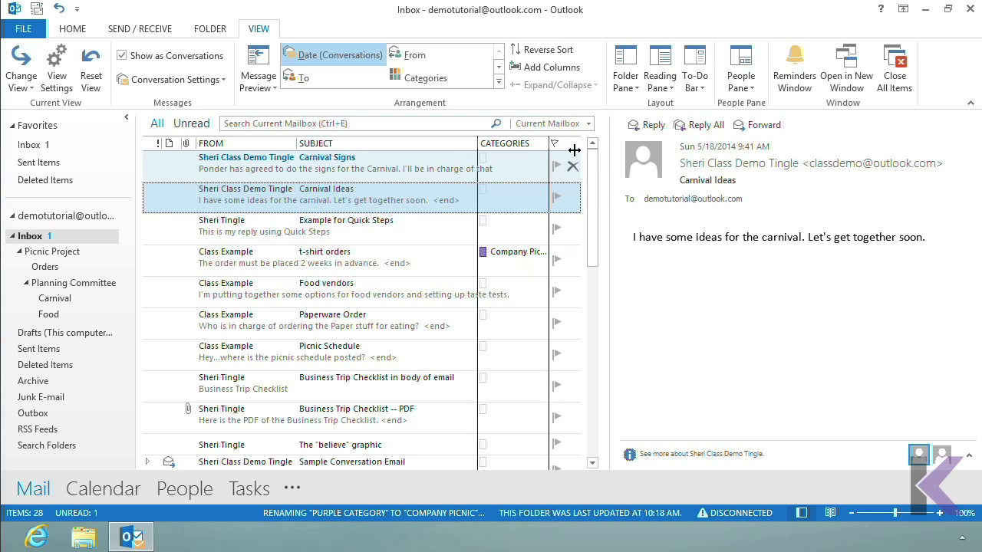
pyautogui.moveTo(484, 147); pyautogui.dragTo(445, 148)
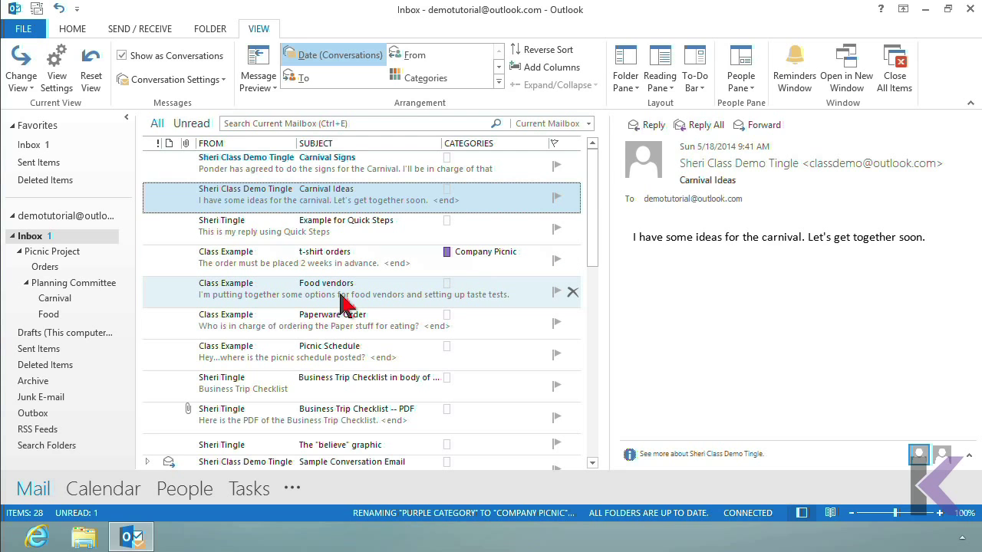
# Assign the Company Picnic category to the Food vendors, Paperware Order, Picnic Schedule, Carnival Signs and Carnival Ideas messages together.
pyautogui.click(393, 299)
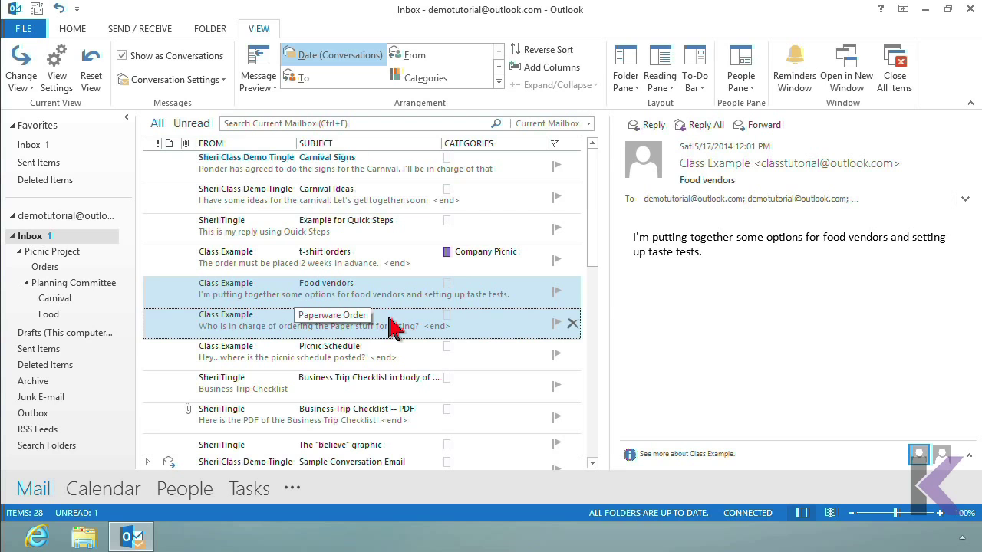
pyautogui.keyDown('shift'); pyautogui.click(400, 356); pyautogui.keyUp('shift')
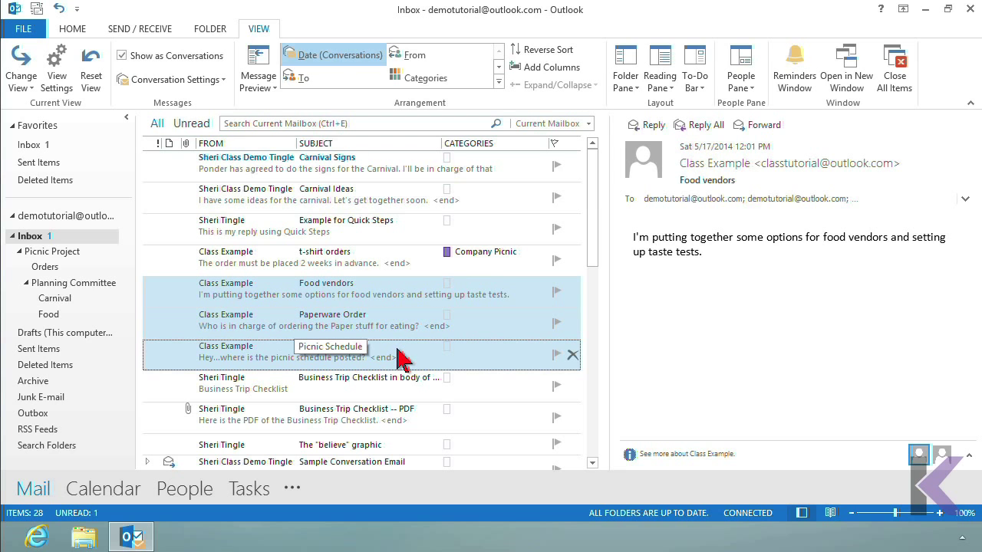
pyautogui.keyDown('ctrl'); pyautogui.click(432, 175); pyautogui.keyUp('ctrl')
pyautogui.keyDown('ctrl'); pyautogui.click(414, 201); pyautogui.keyUp('ctrl')
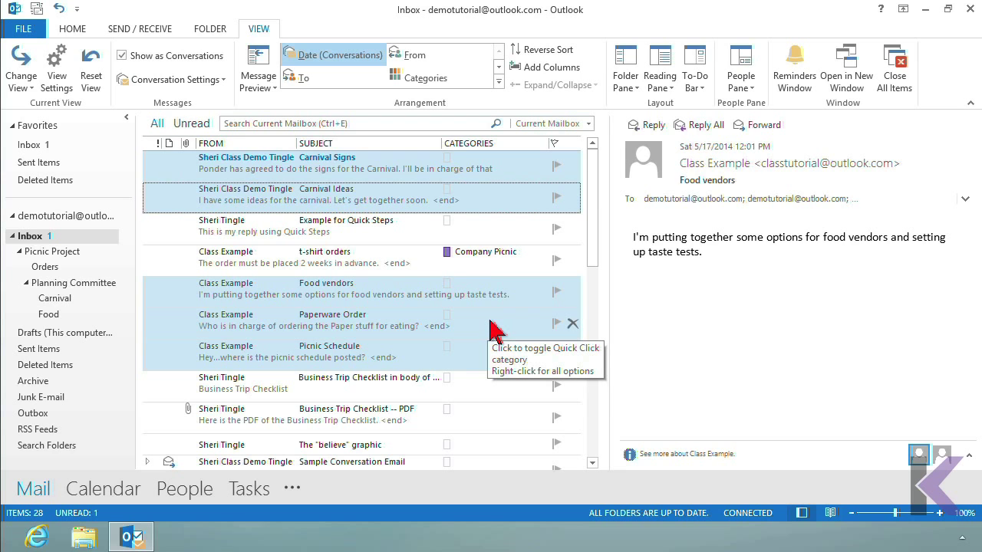
pyautogui.rightClick(448, 291)
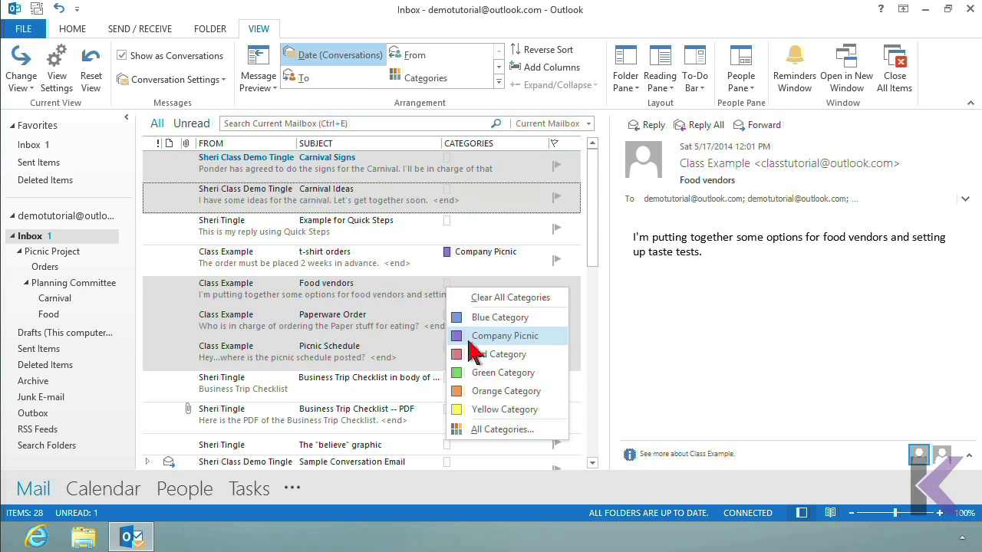
pyautogui.click(539, 343)
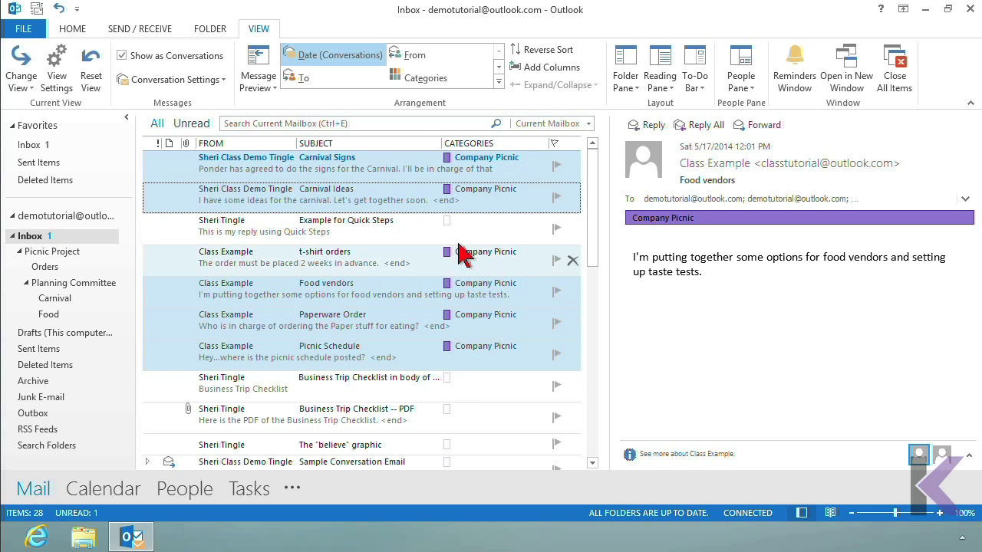
# Add the Red Category to the five selected messages and take it off again.
pyautogui.click(474, 201)
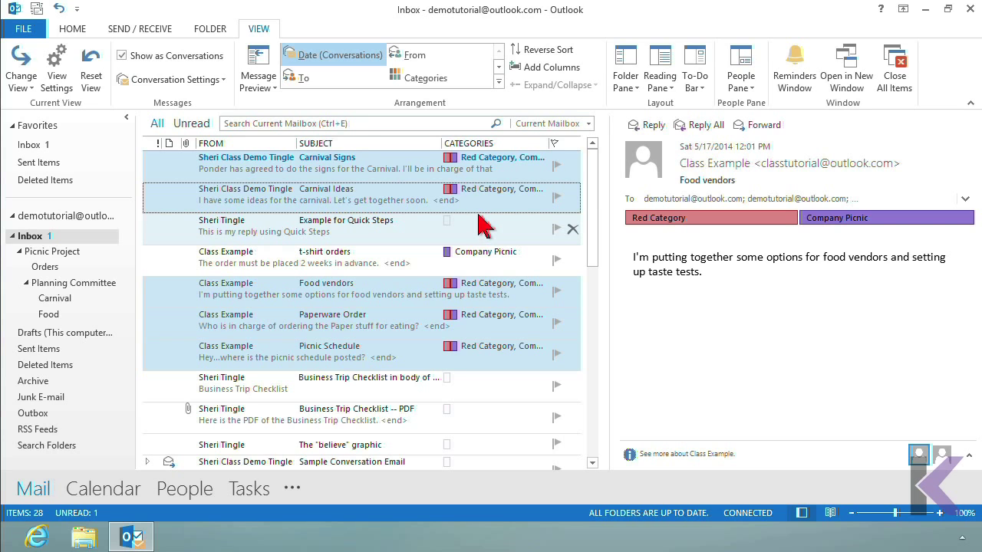
pyautogui.hotkey('ctrl', 'F2')
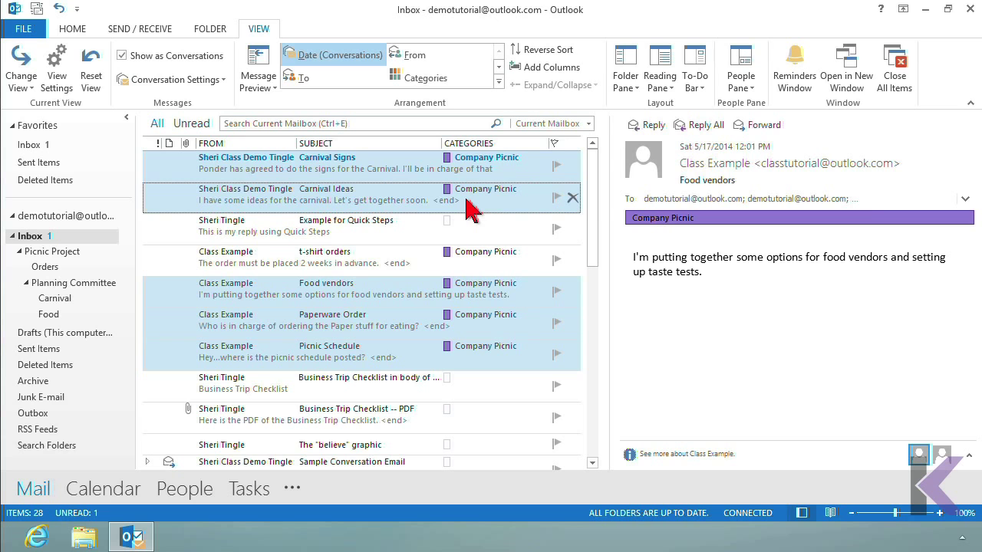
# View the t-shirt orders message in the reading pane and in its own window to examine its category bar.
pyautogui.click(394, 235)
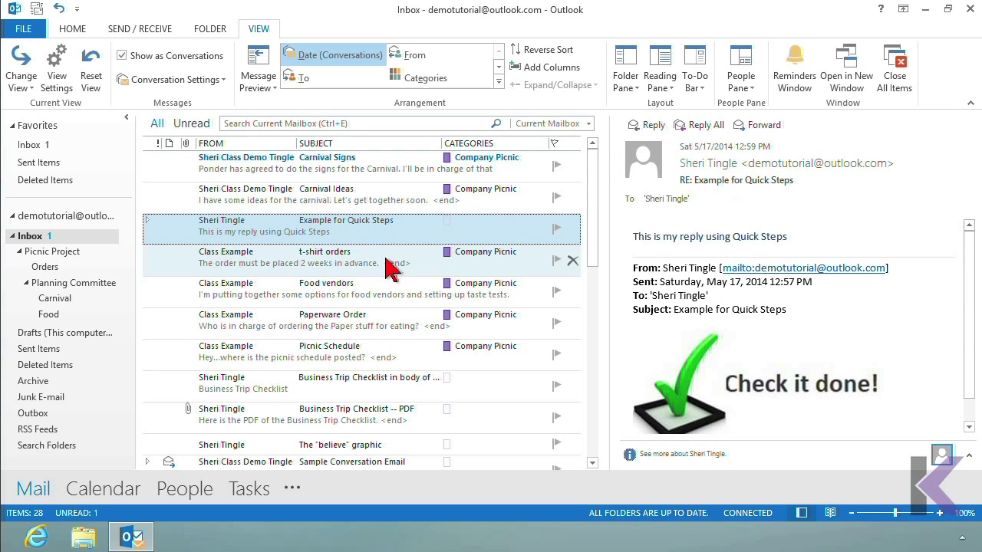
pyautogui.click(385, 264)
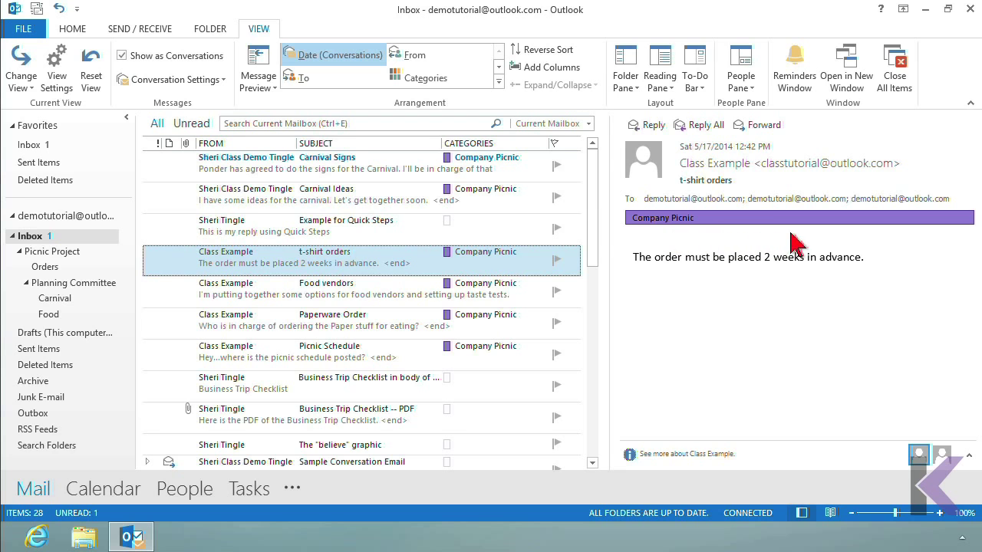
pyautogui.doubleClick(315, 270)
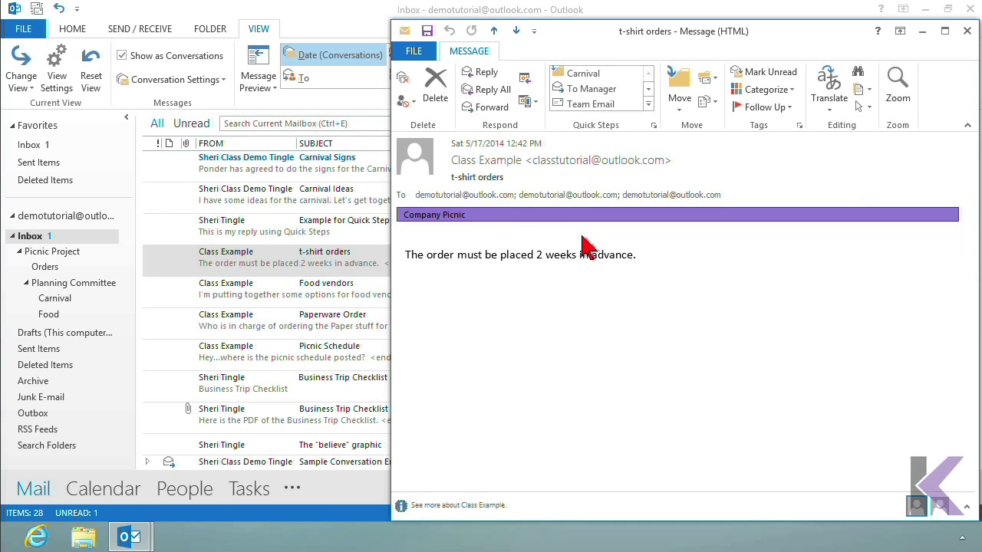
pyautogui.click(967, 31)
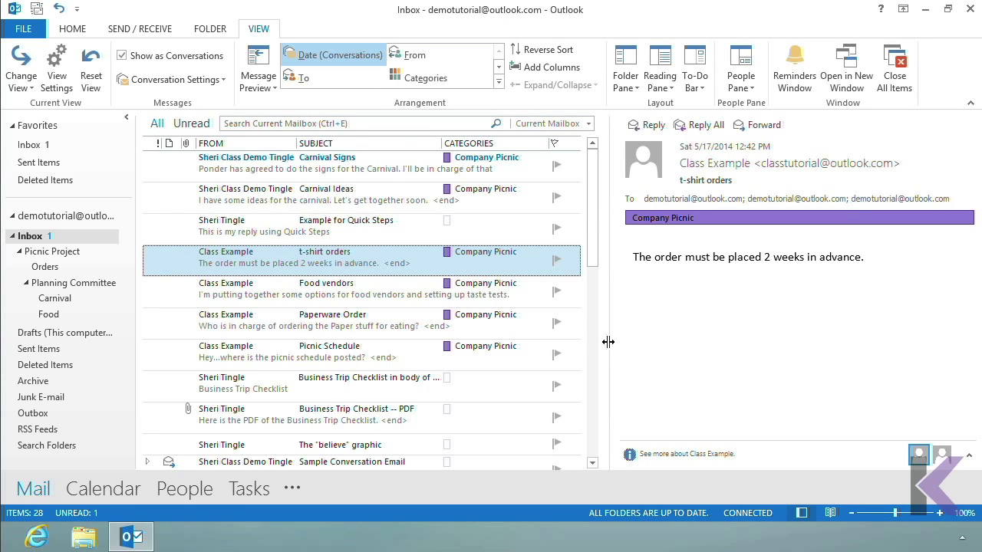
# Apply the quick-click Red Category to the Class Example message near the end of the inbox and remove it.
pyautogui.moveTo(594, 180); pyautogui.dragTo(601, 429)
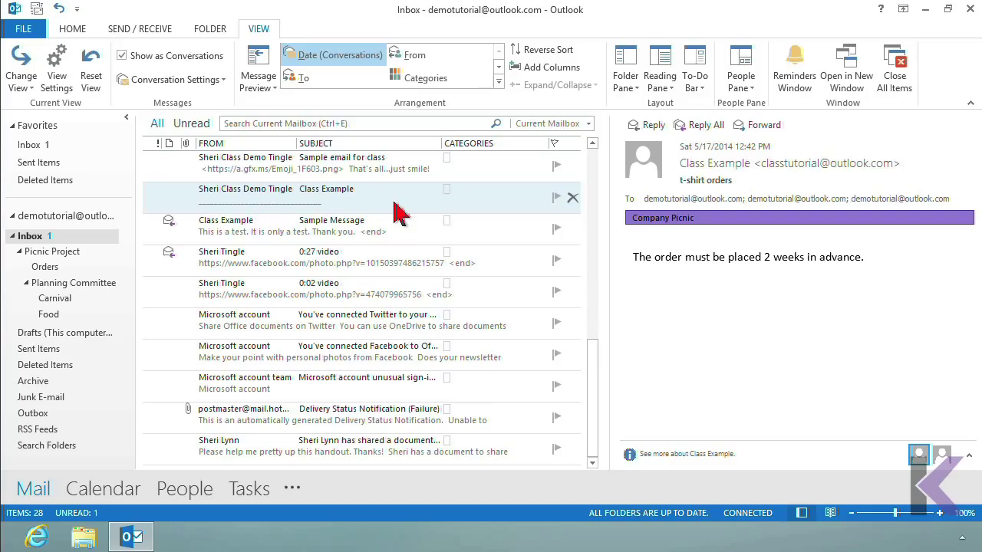
pyautogui.click(448, 192)
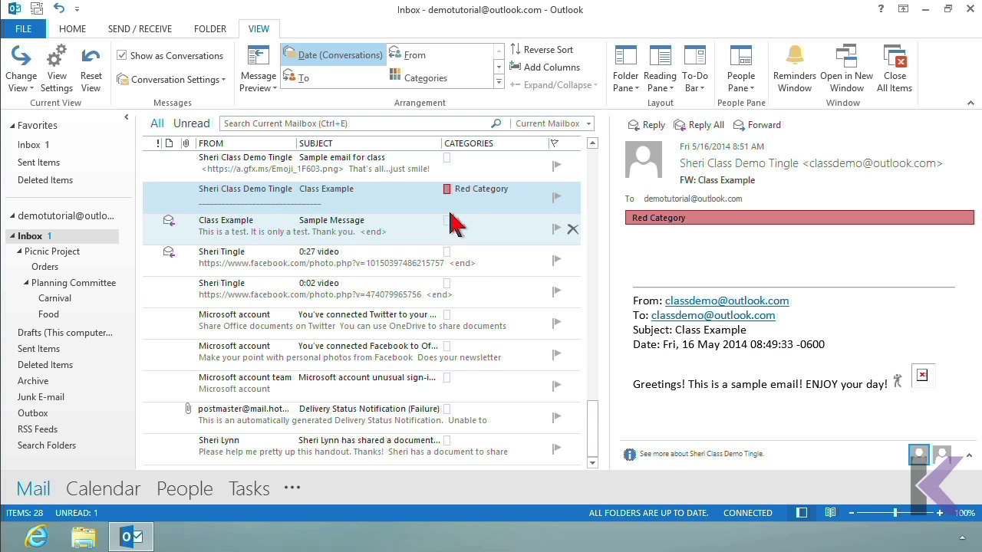
pyautogui.click(448, 192)
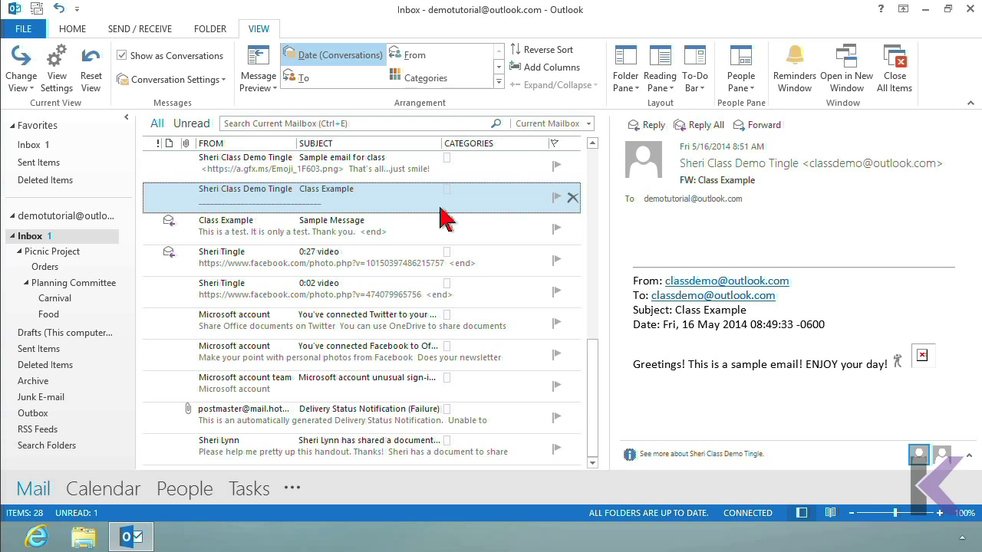
# Replace the Carnival Ideas message's category with the Red Category, remove that, and reassign Company Picnic.
pyautogui.scroll(10, 447, 219)
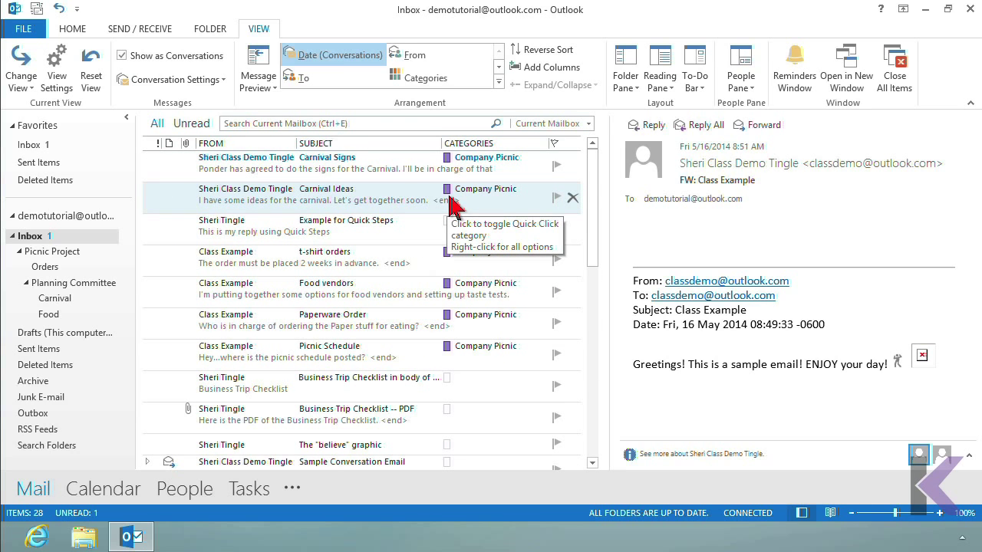
pyautogui.click(450, 198)
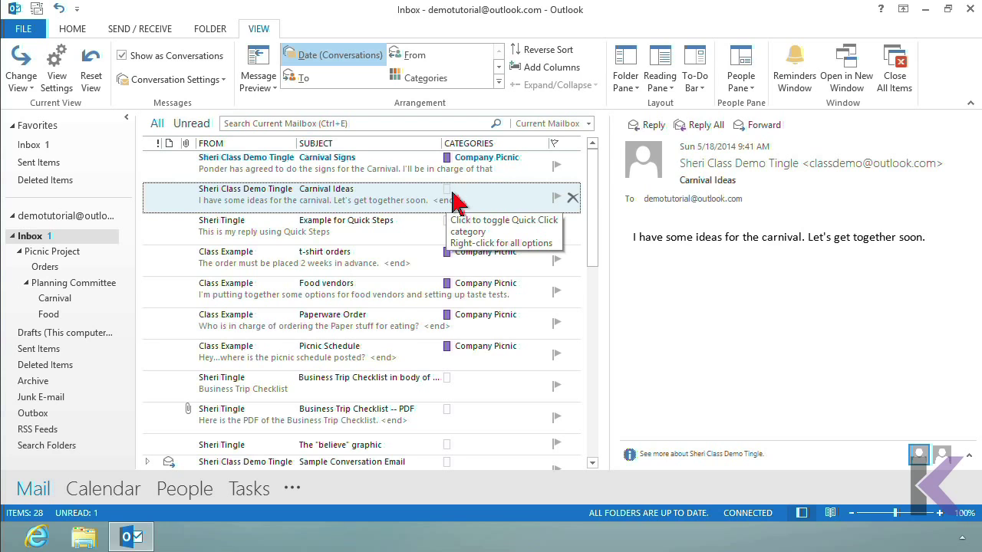
pyautogui.click(447, 189)
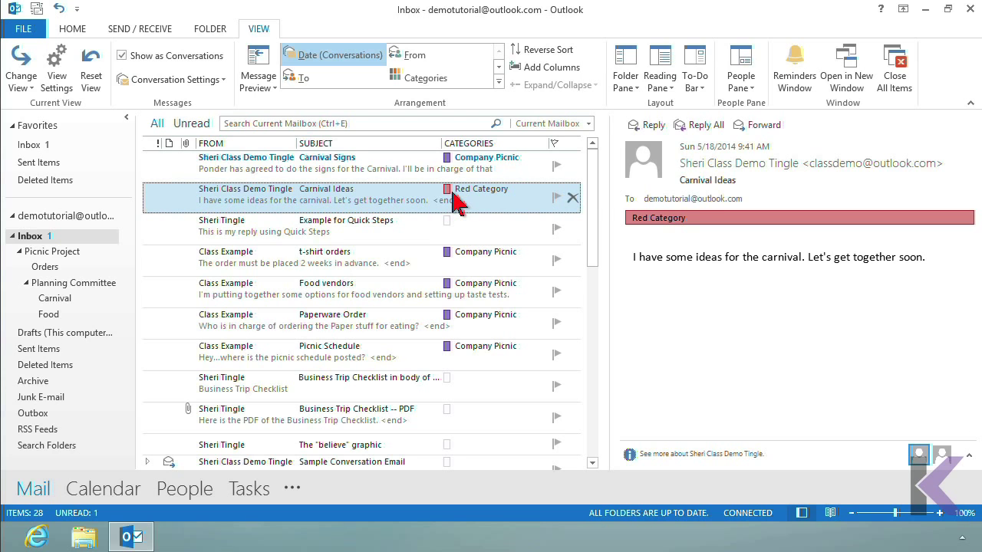
pyautogui.click(448, 191)
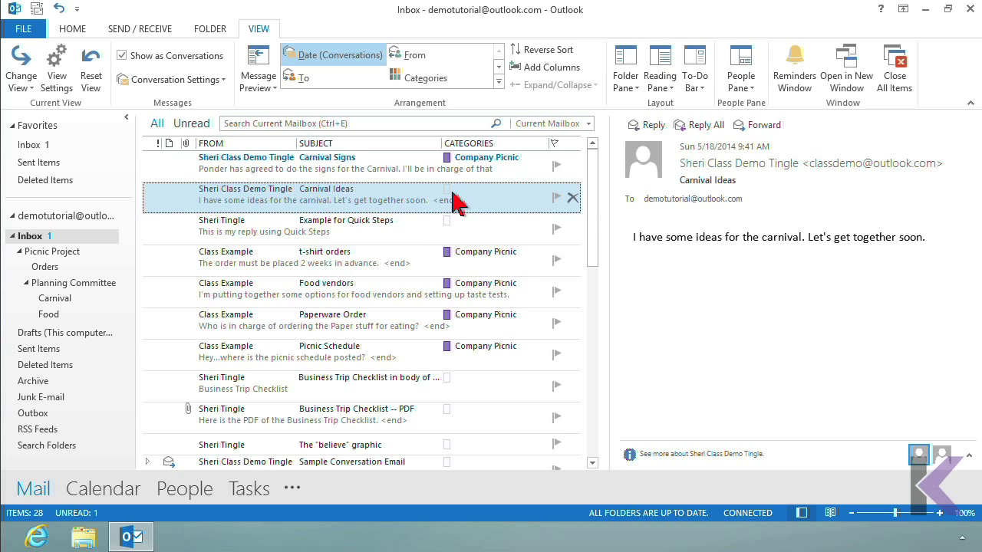
pyautogui.rightClick(449, 197)
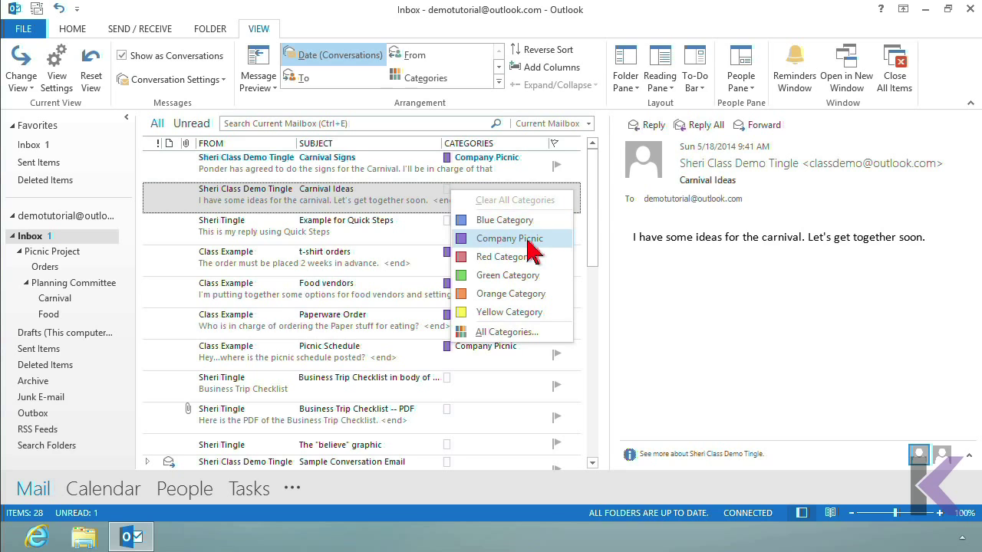
pyautogui.press('Escape')
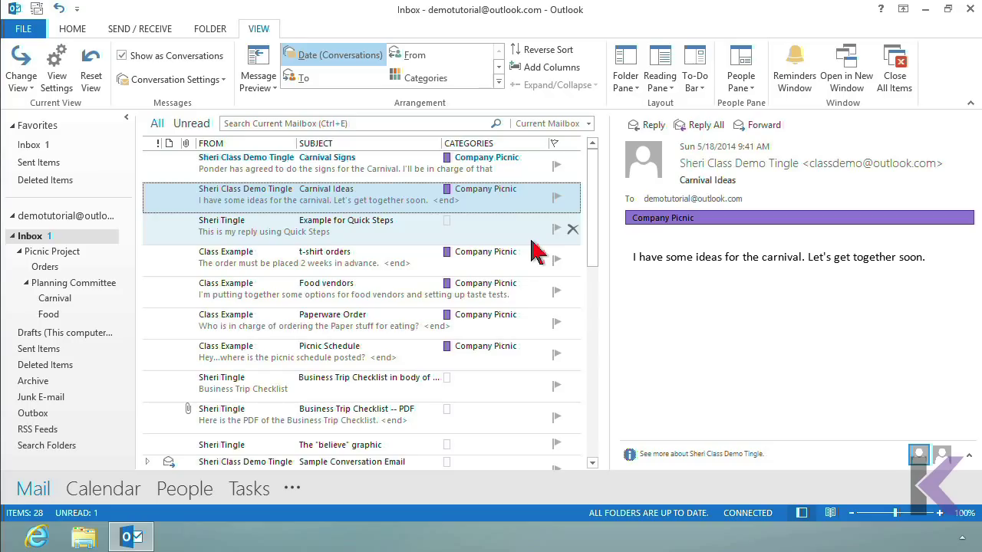
# Assign the Yellow Category to the "Business Trip Checklist in body of email" message, renaming the category to Needs Review.
pyautogui.click(451, 390)
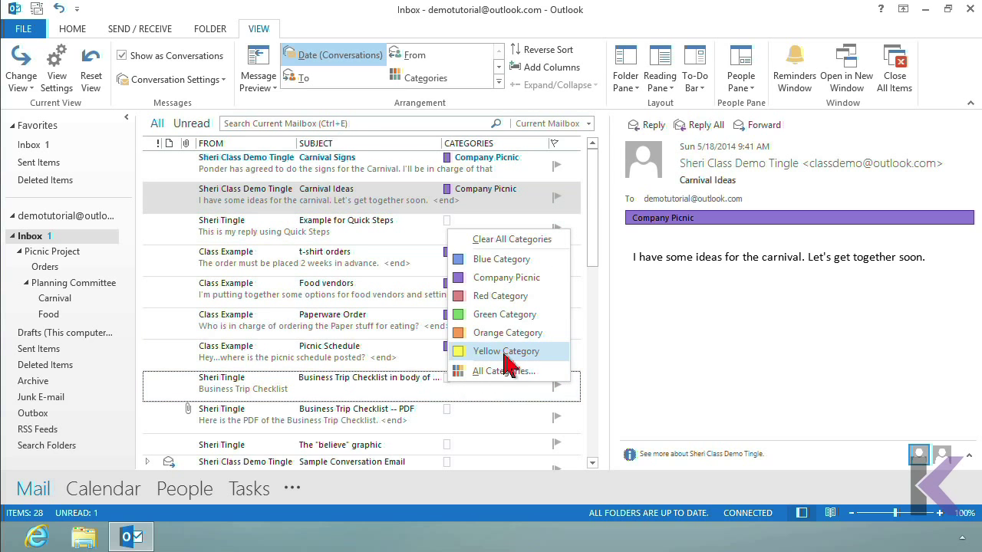
pyautogui.click(505, 352)
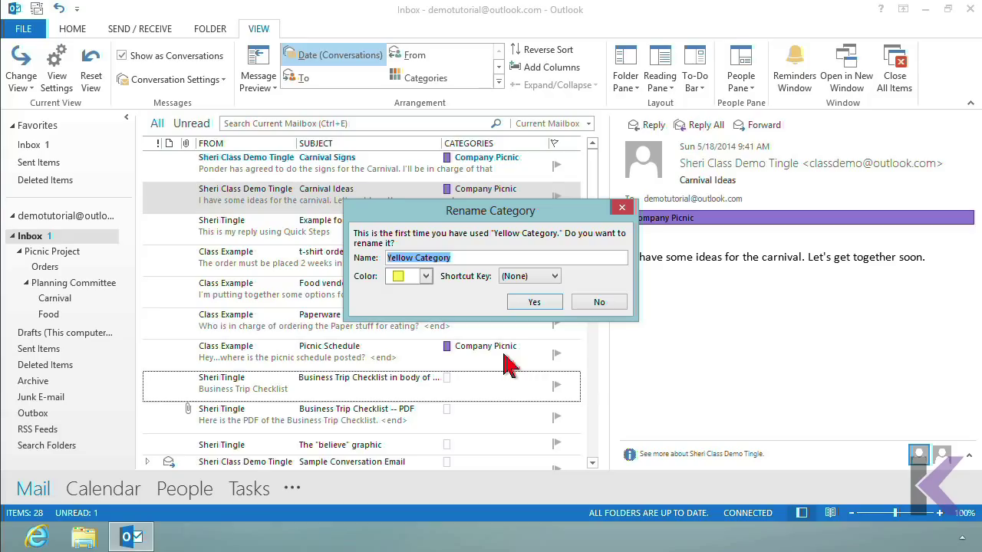
pyautogui.write('Email Nee')
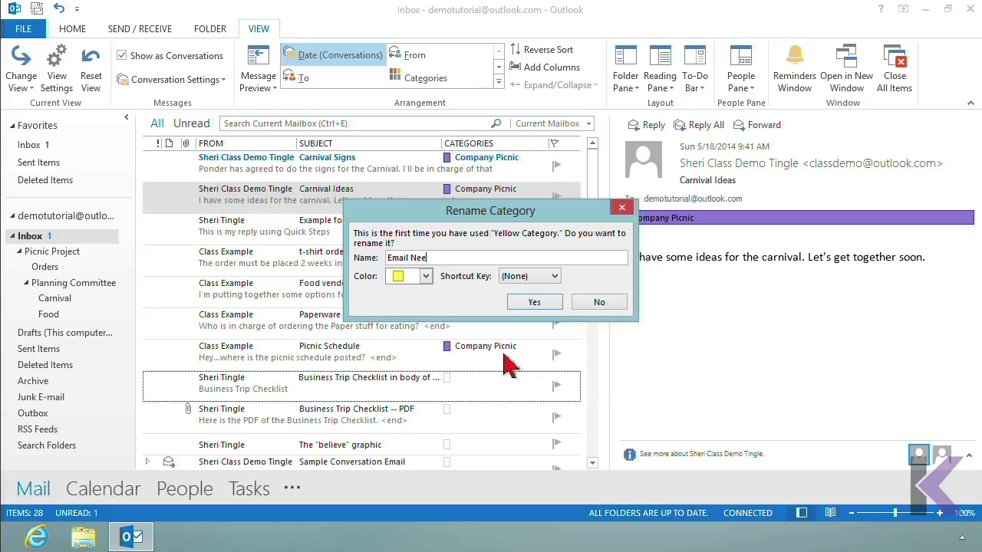
pyautogui.write('ds Review')
pyautogui.click(410, 257)
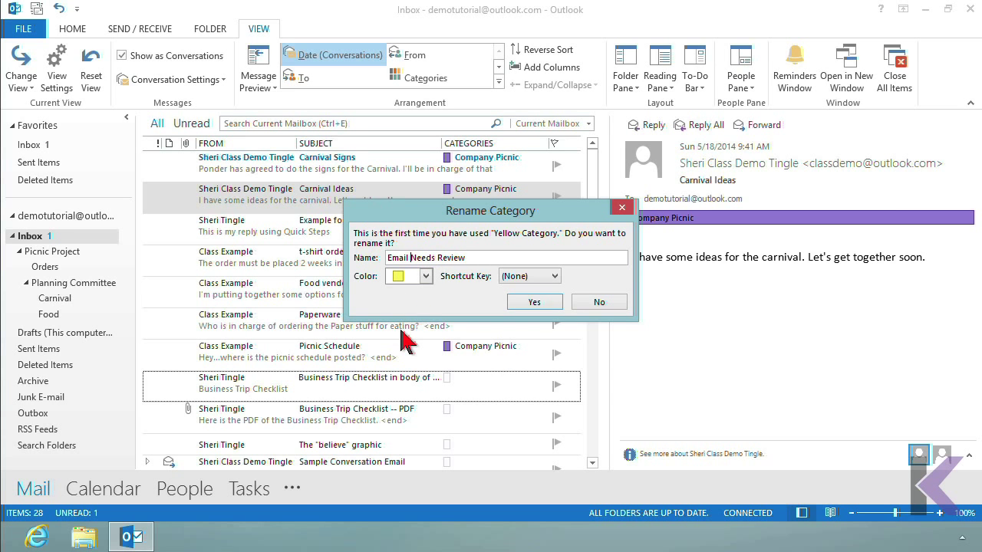
pyautogui.press('BackSpace')
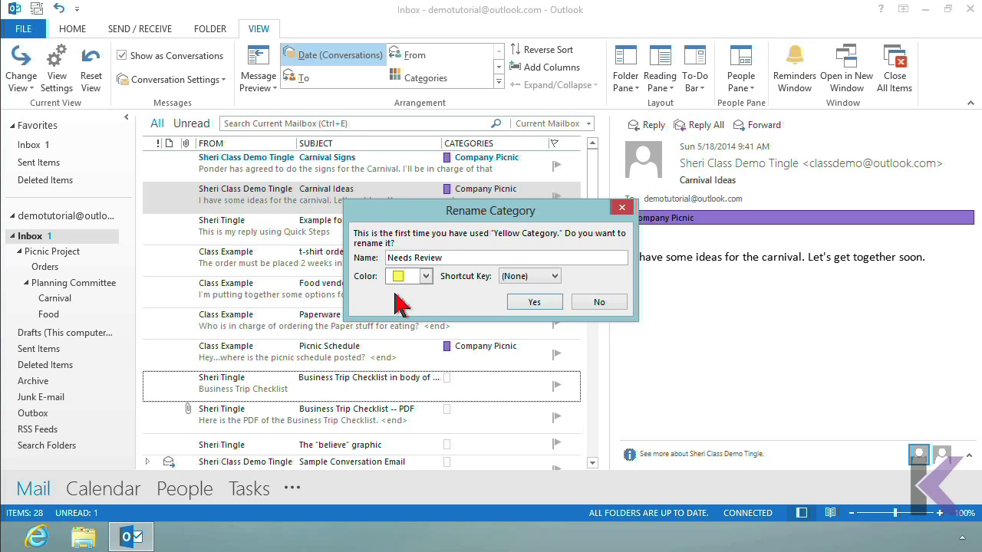
pyautogui.click(535, 302)
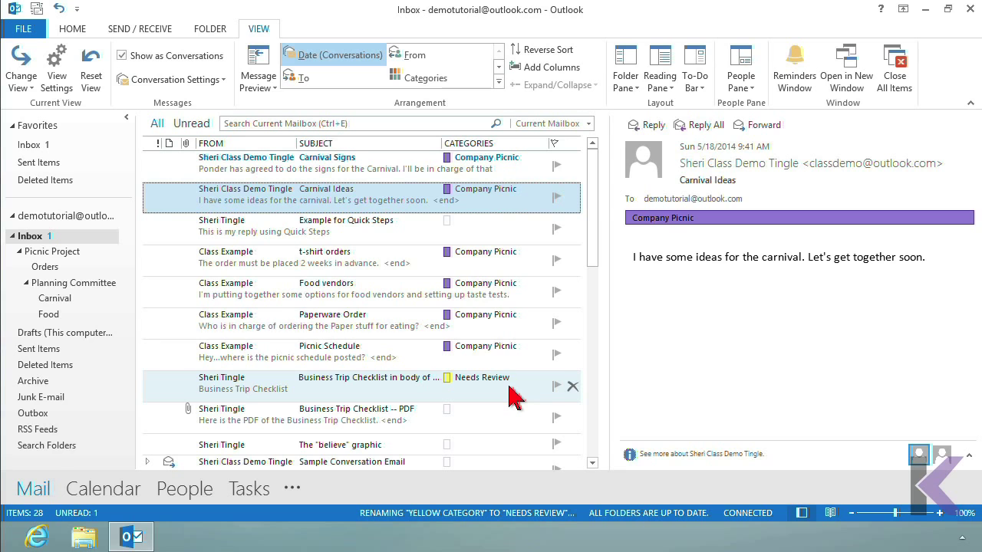
# Add the Company Picnic and Red Category categories to the "Business Trip Checklist in body of email" message alongside Needs Review.
pyautogui.click(83, 32)
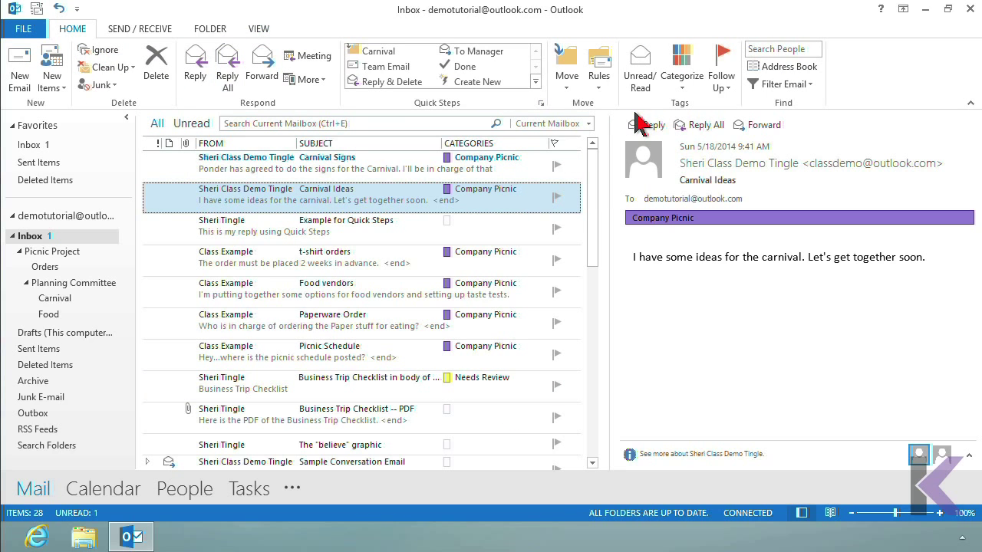
pyautogui.click(682, 86)
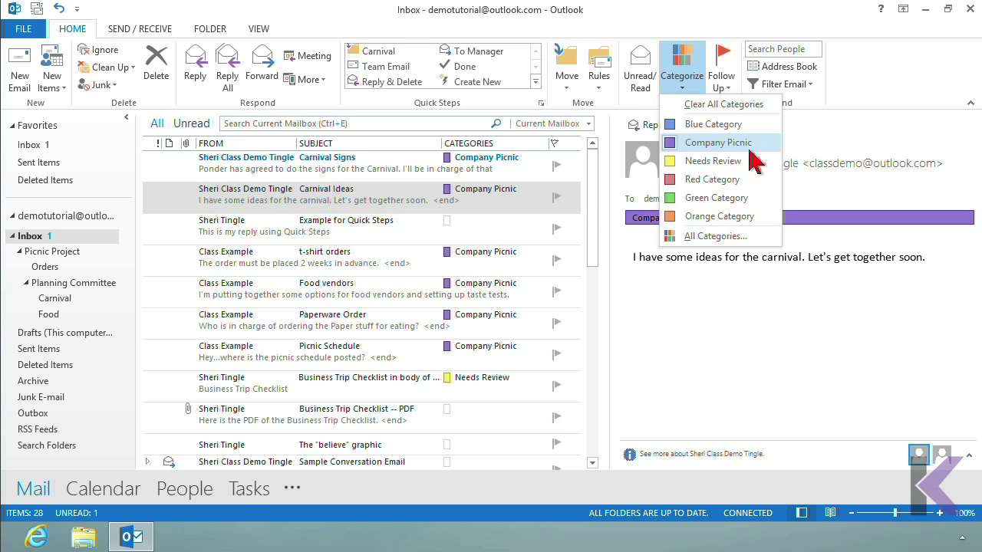
pyautogui.click(405, 393)
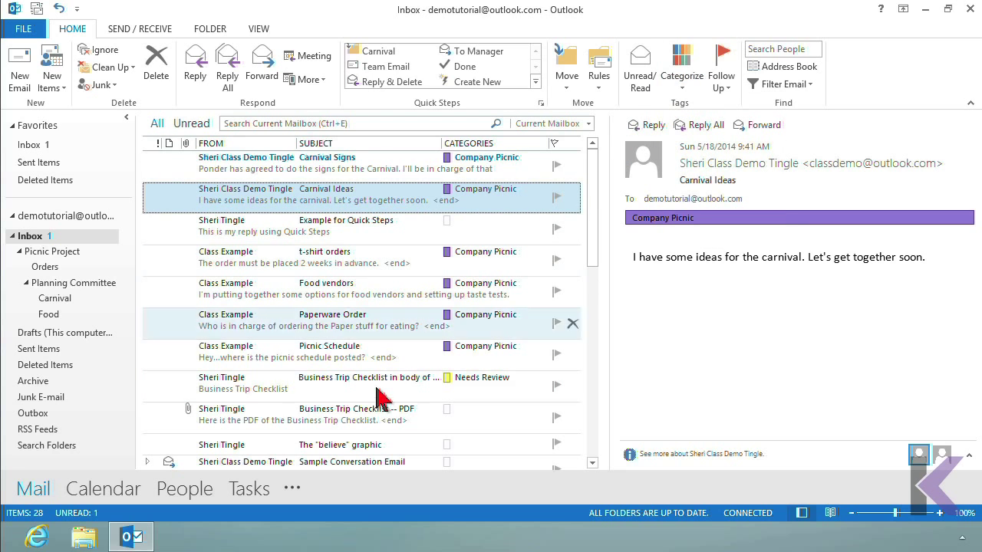
pyautogui.click(383, 397)
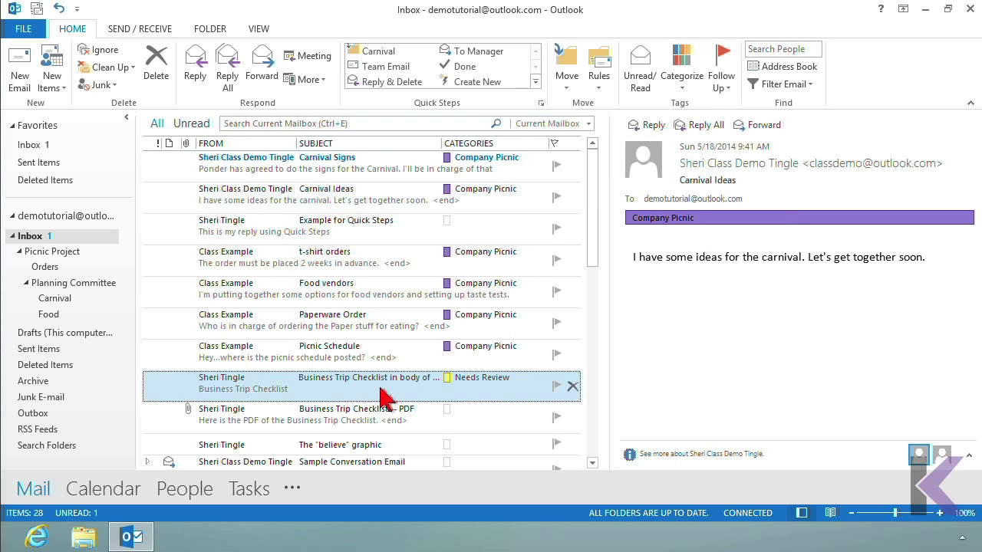
pyautogui.click(682, 90)
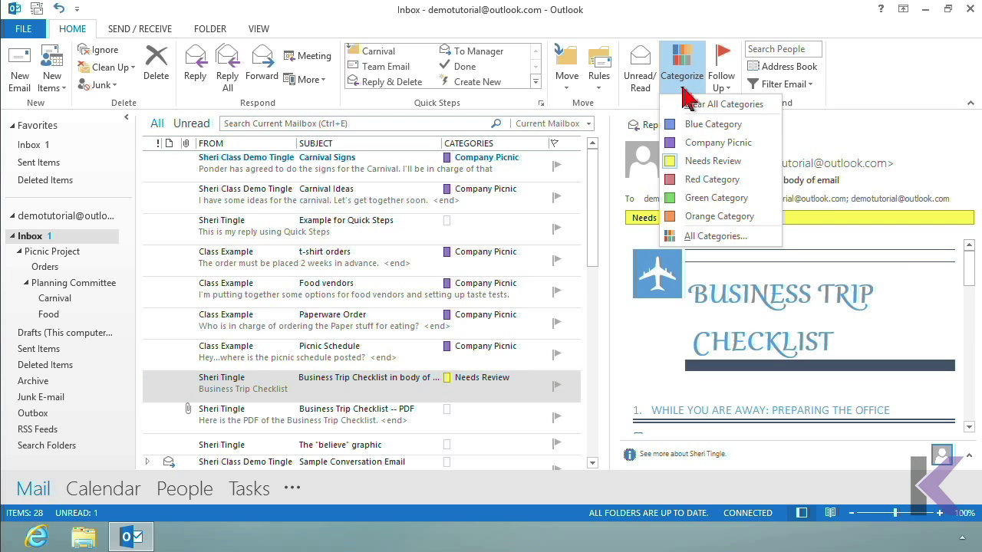
pyautogui.click(752, 184)
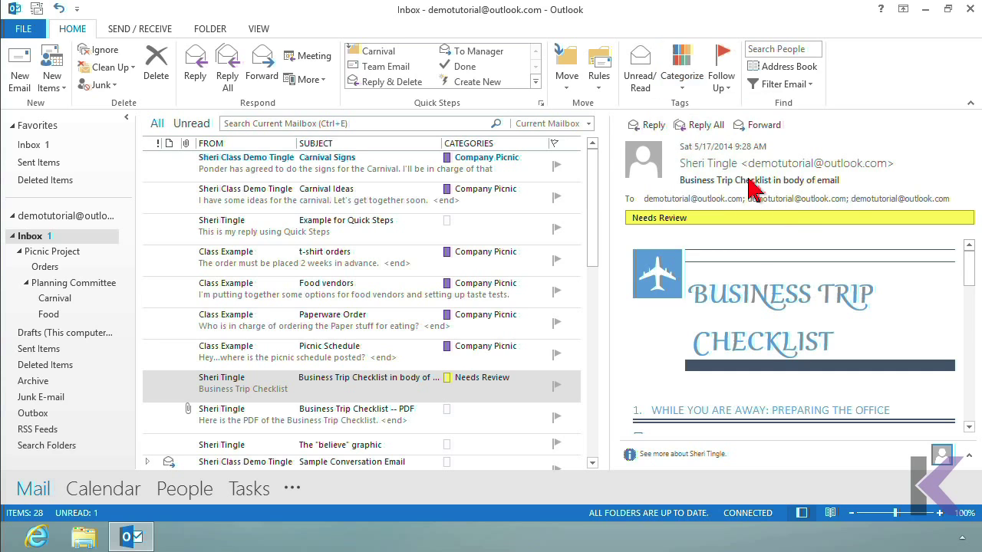
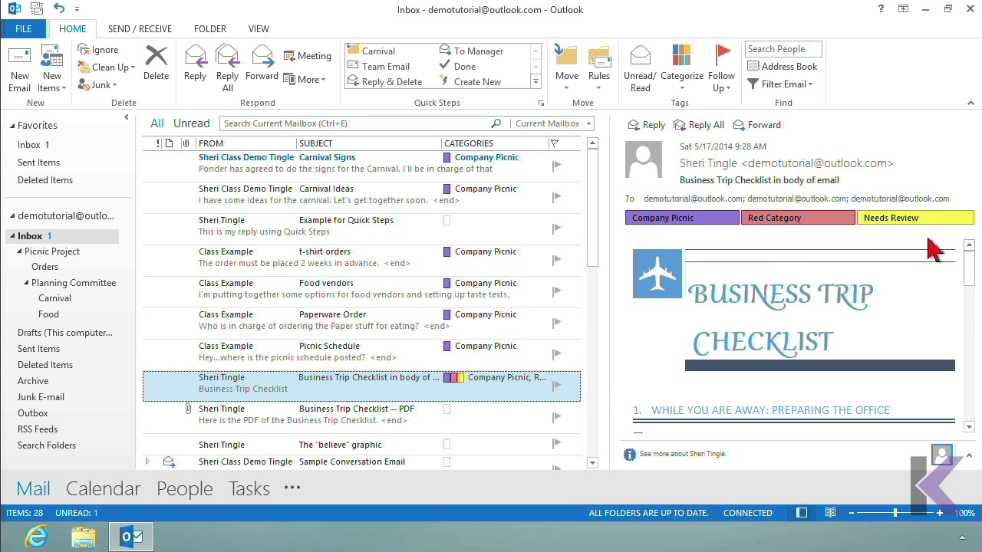
# In the full category list, unassign Company Picnic, Needs Review and Red Category from the "Business Trip Checklist in body of email" message.
pyautogui.click(698, 85)
pyautogui.click(714, 236)
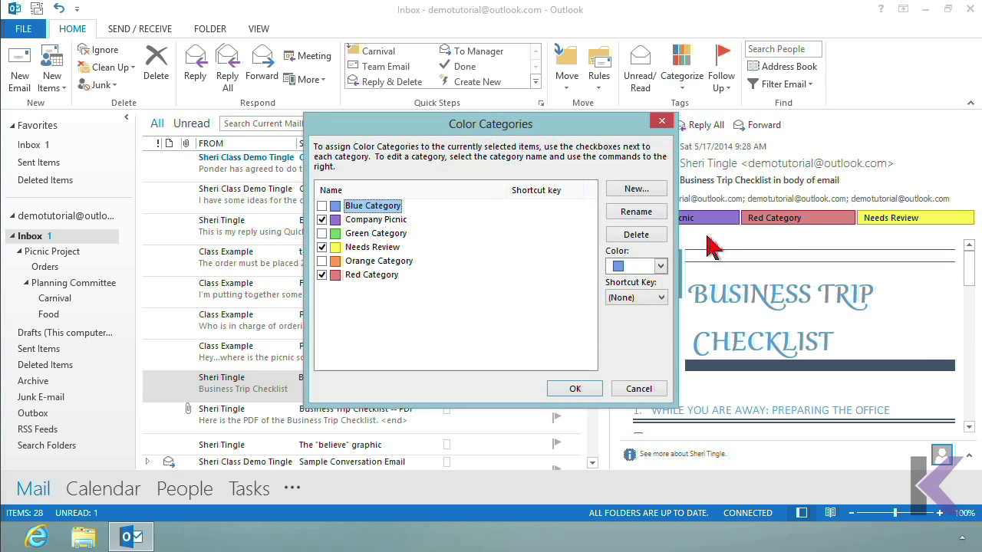
pyautogui.click(322, 219)
pyautogui.click(321, 247)
pyautogui.click(321, 274)
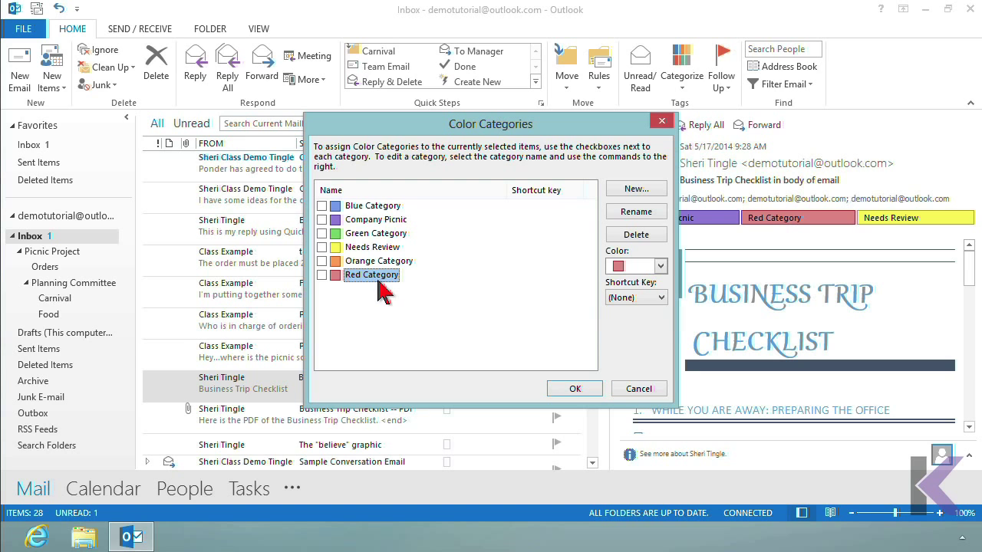
# Rename the Red Category to "LOOK at this" and save the category changes.
pyautogui.click(641, 215)
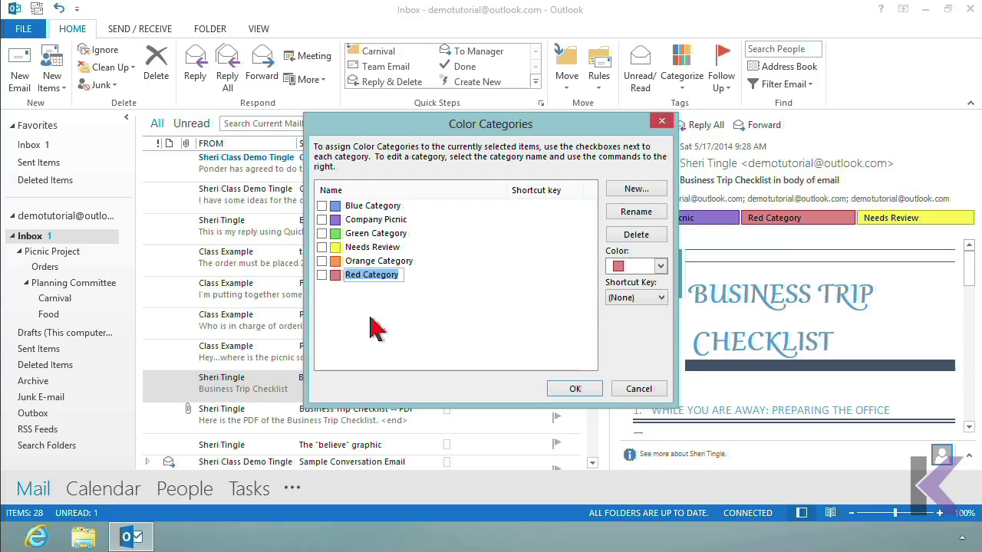
pyautogui.write('L')
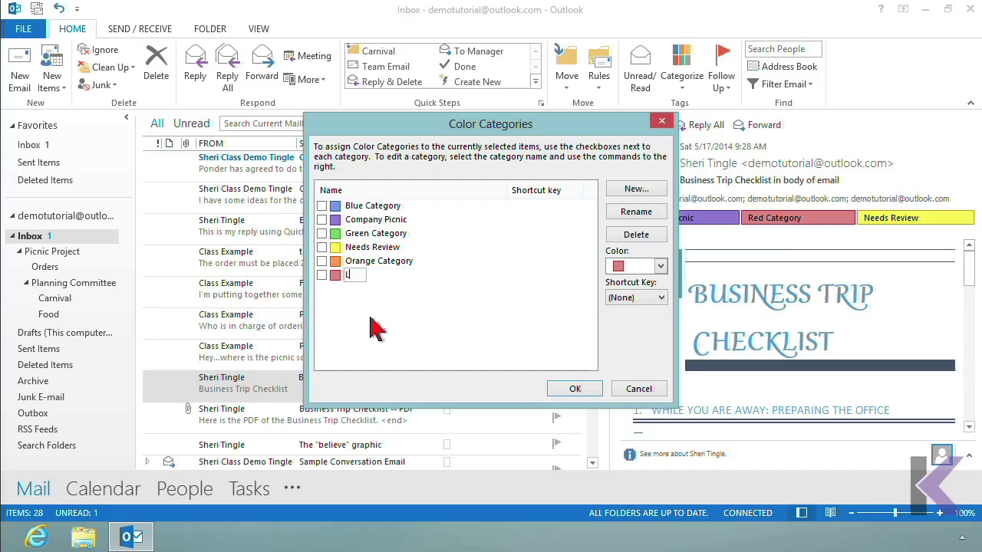
pyautogui.write('OOK at this ema')
pyautogui.press('BackSpace')
pyautogui.press('BackSpace')
pyautogui.press('BackSpace')
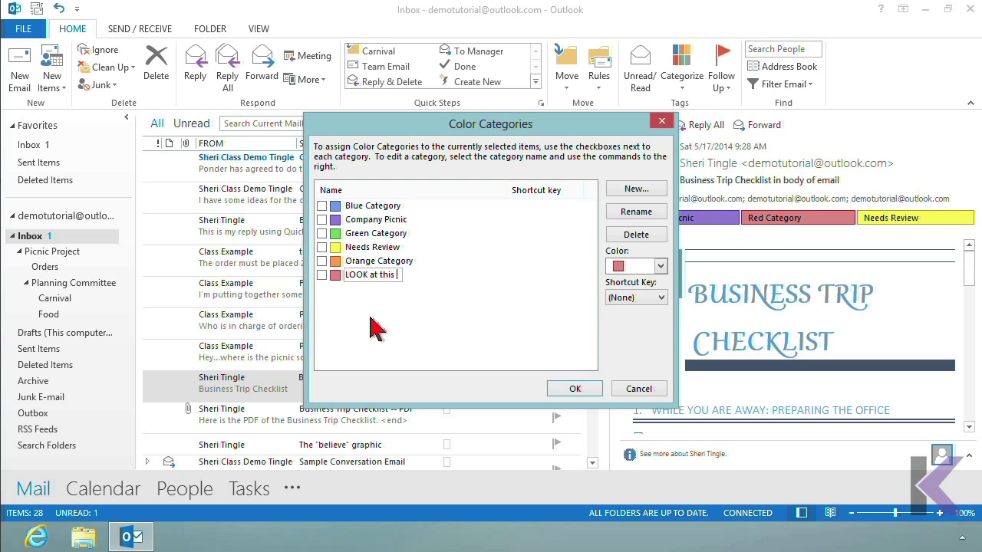
pyautogui.click(574, 389)
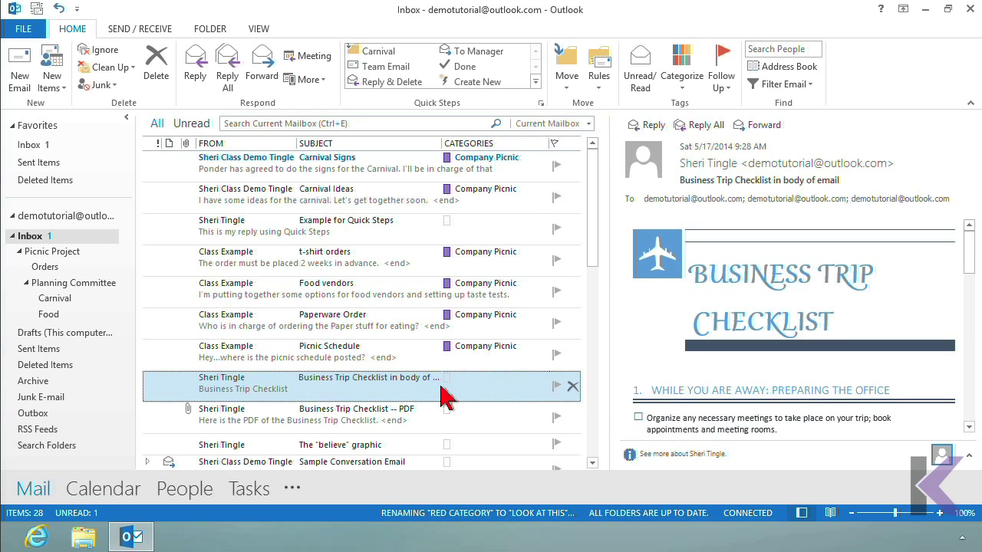
# Examine the full list of color categories and the editing options for Company Picnic, closing it without changes.
pyautogui.click(679, 75)
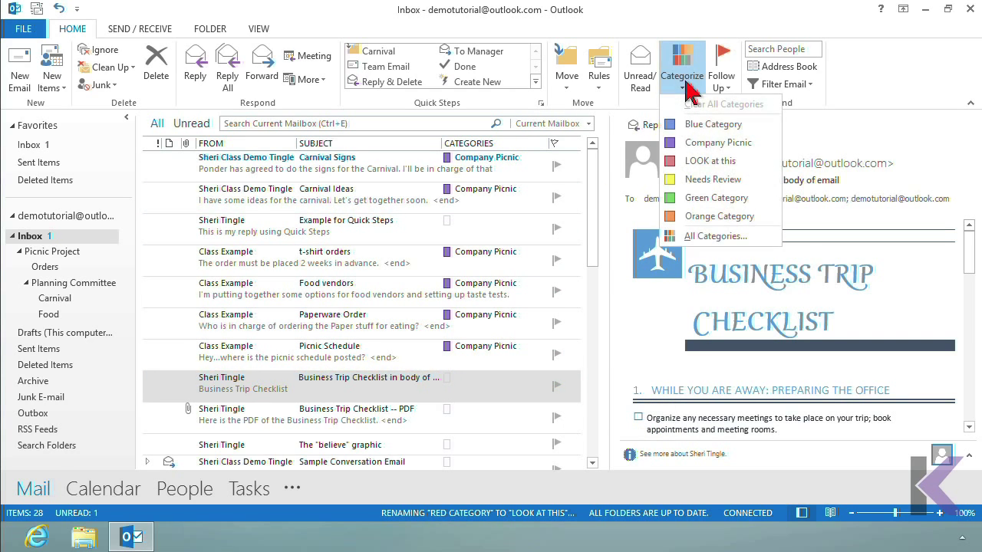
pyautogui.click(717, 238)
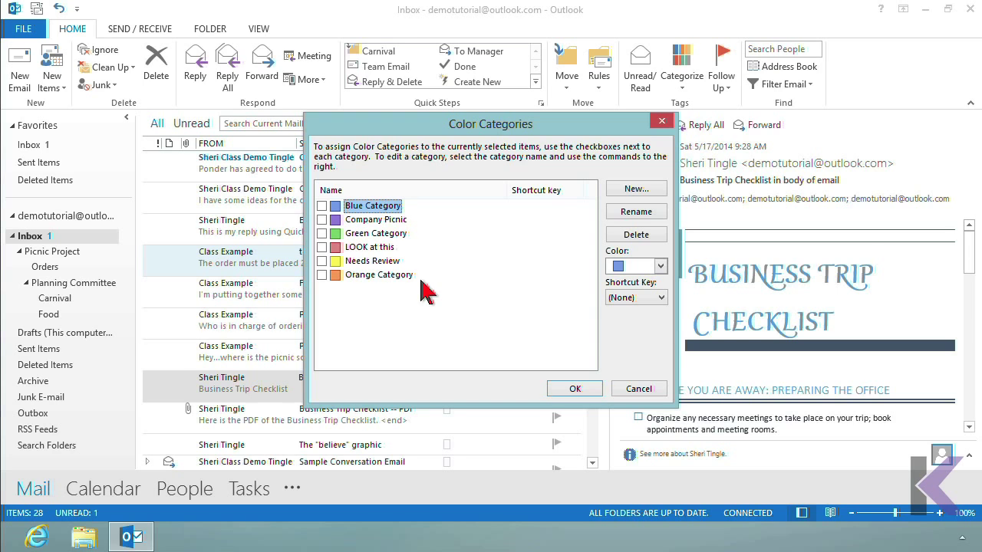
pyautogui.click(398, 221)
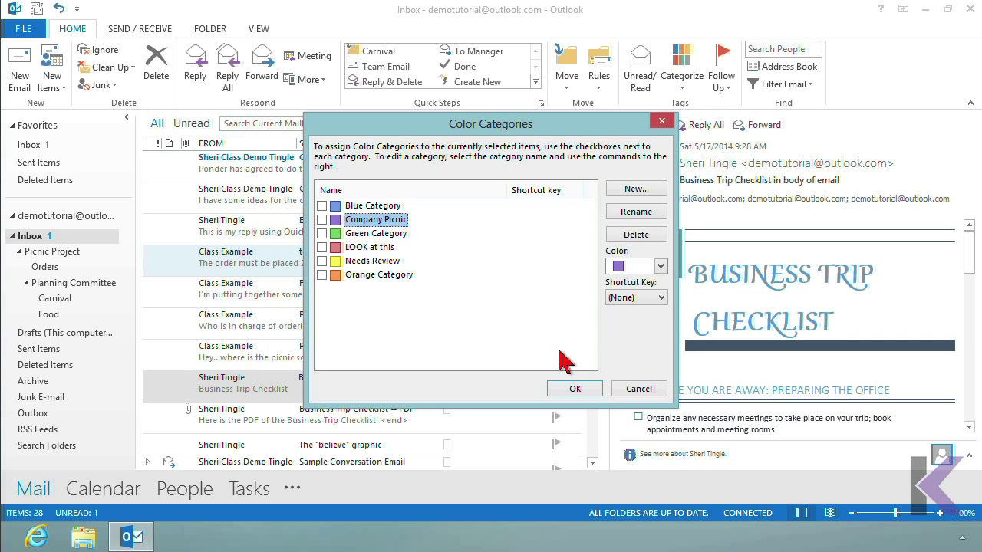
pyautogui.click(639, 389)
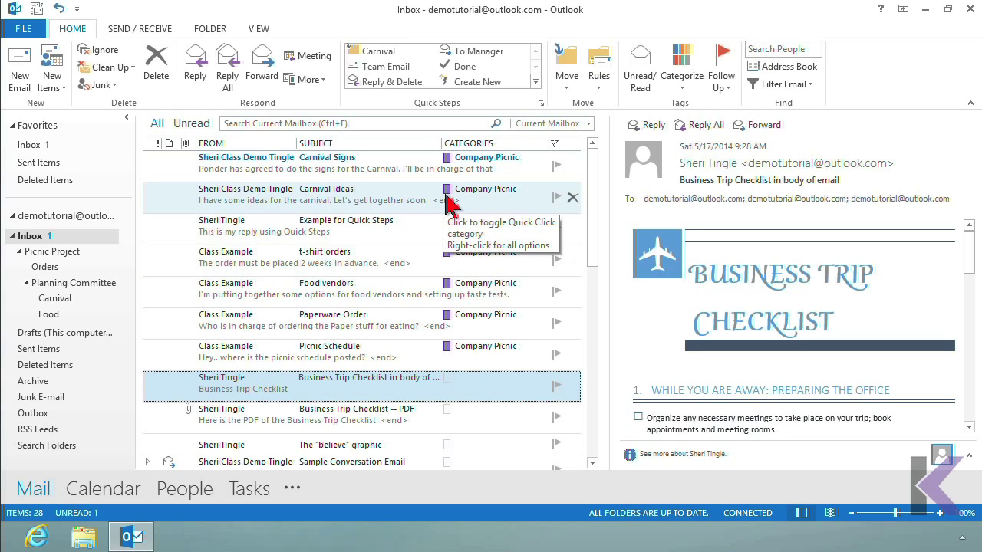
# Clear Company Picnic from the Carnival Ideas message, apply the quick-click "LOOK at this" category and remove it again.
pyautogui.click(452, 201)
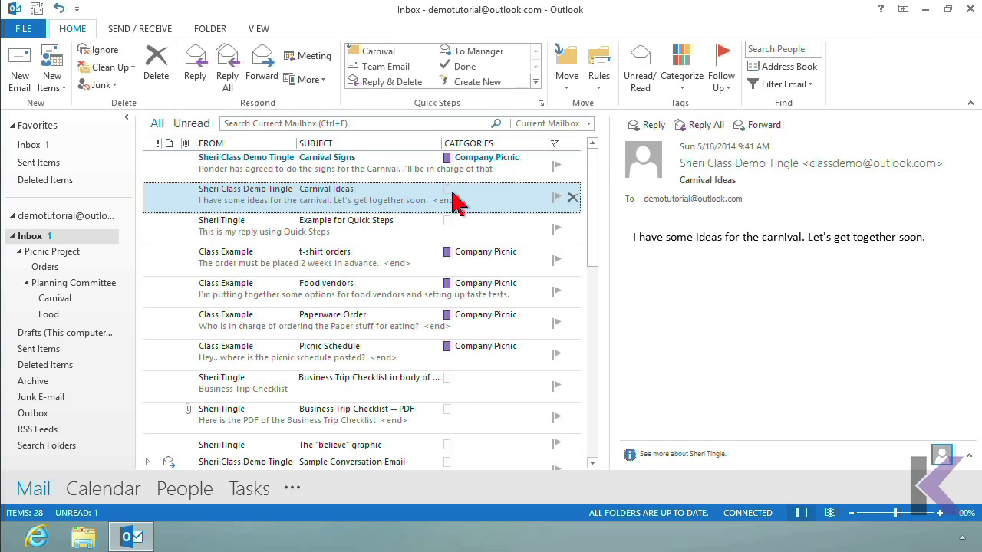
pyautogui.click(451, 198)
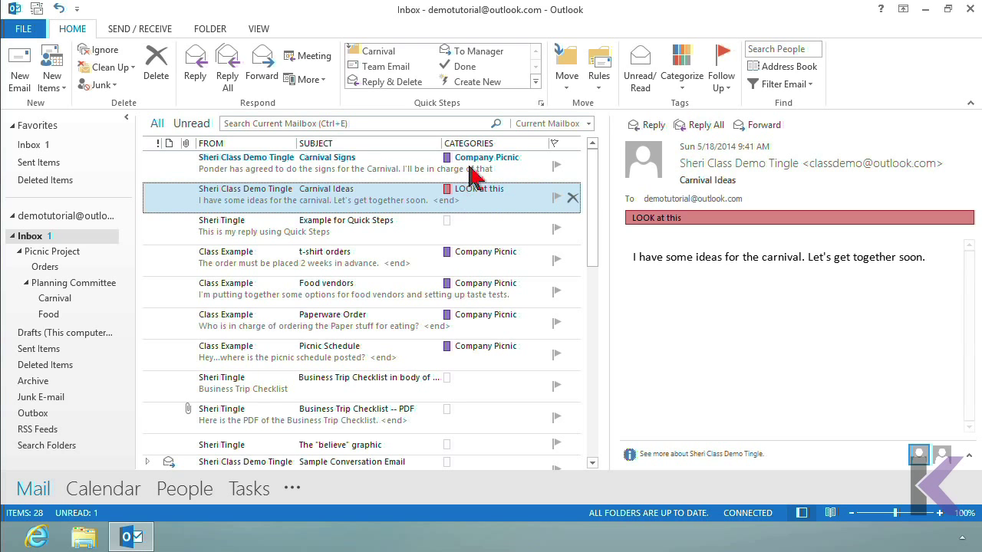
pyautogui.click(448, 191)
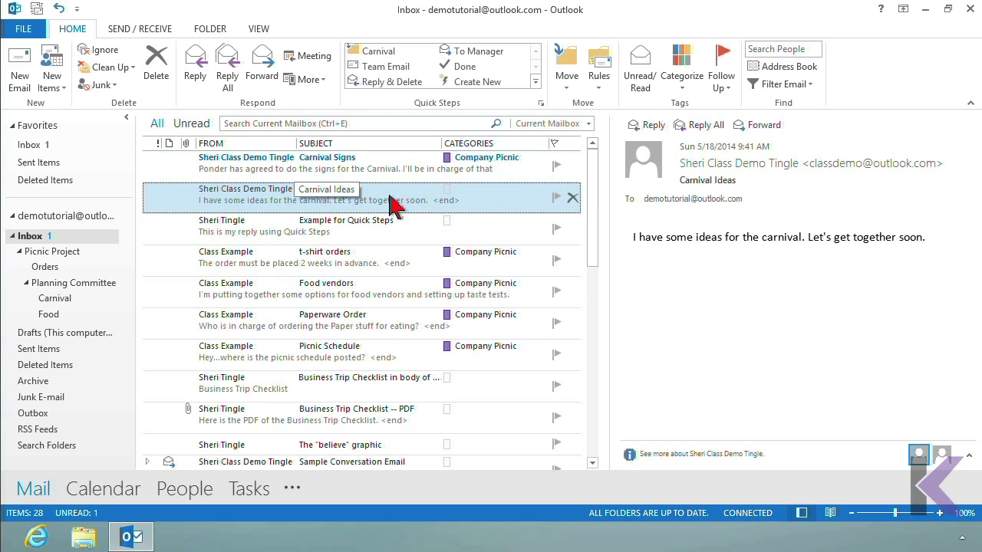
# Mark both Company Picnic and the Green Category for the Carnival Ideas message in the full category list.
pyautogui.click(682, 90)
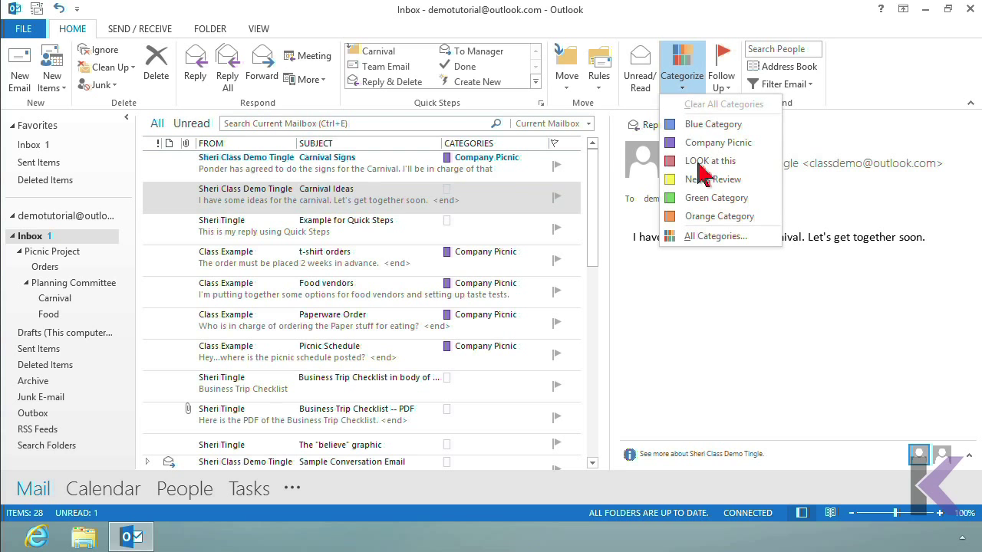
pyautogui.click(715, 235)
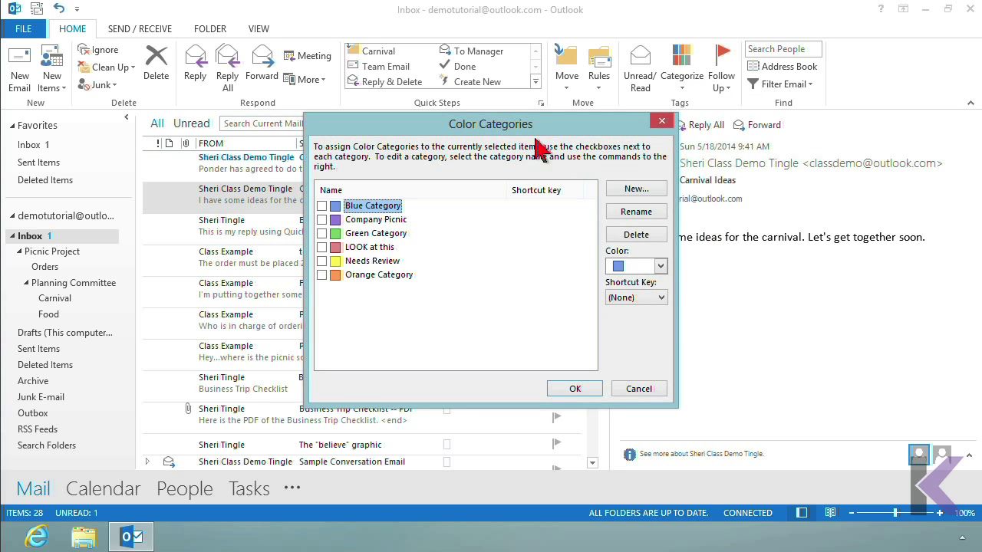
pyautogui.moveTo(485, 126); pyautogui.dragTo(742, 76)
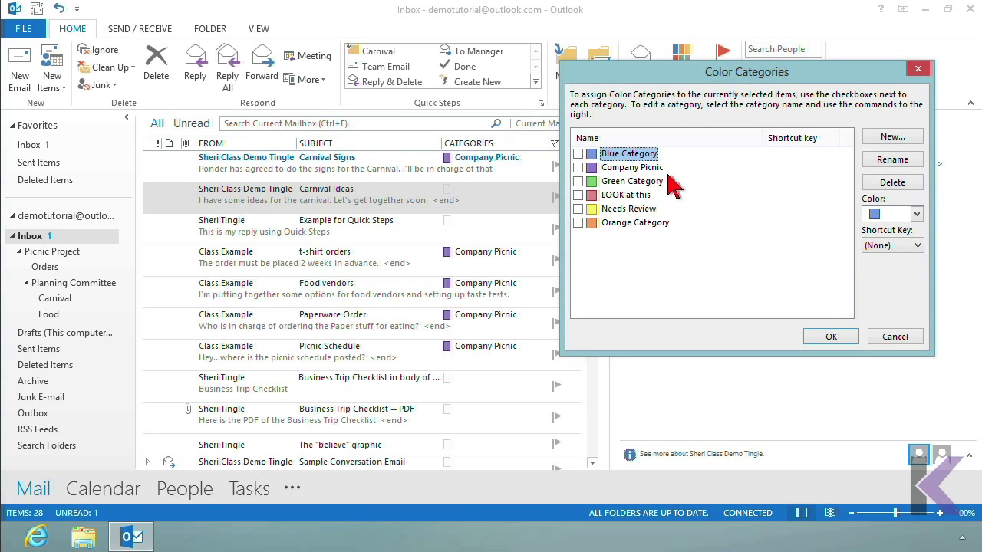
pyautogui.click(578, 168)
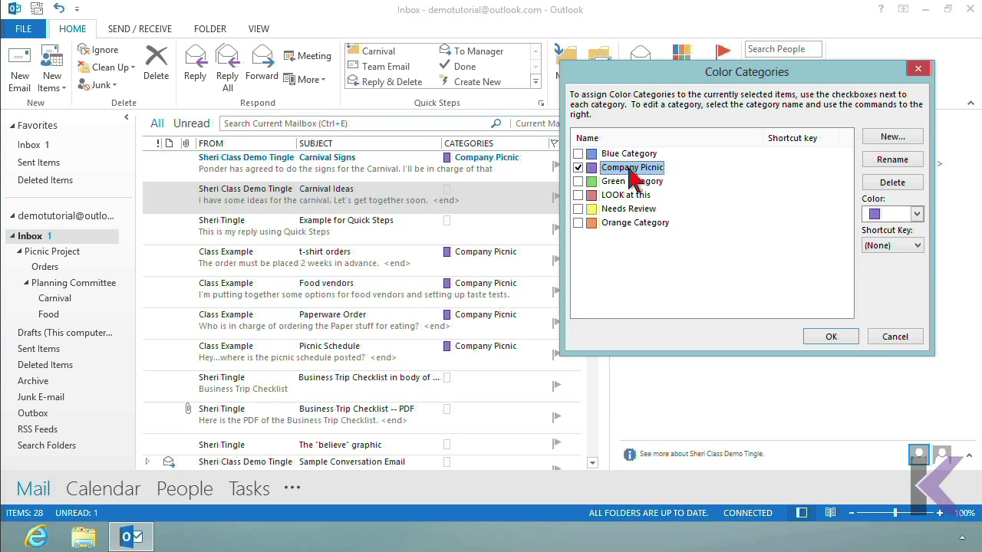
pyautogui.click(579, 182)
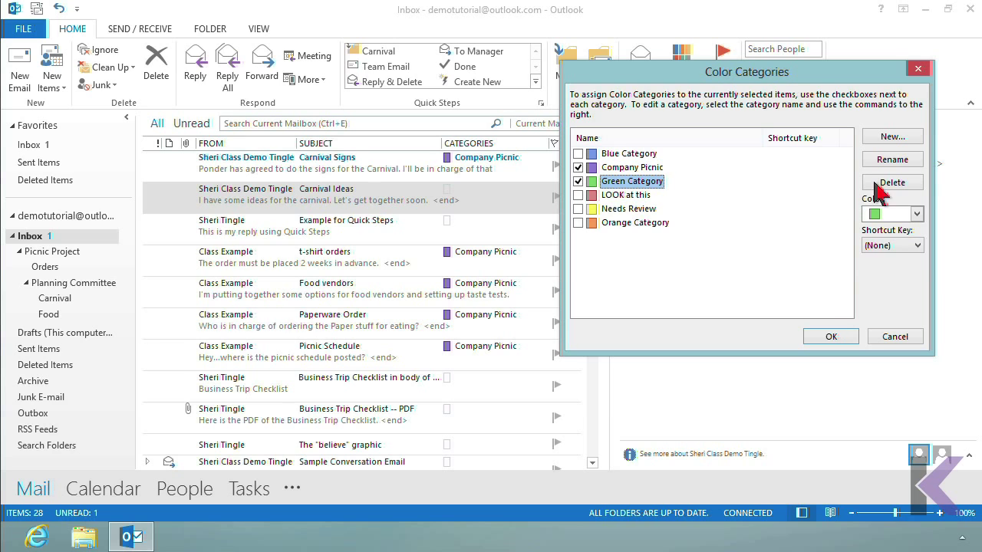
# Rename the Green Category to Committee and apply the marked categories to the Carnival Ideas message.
pyautogui.click(893, 159)
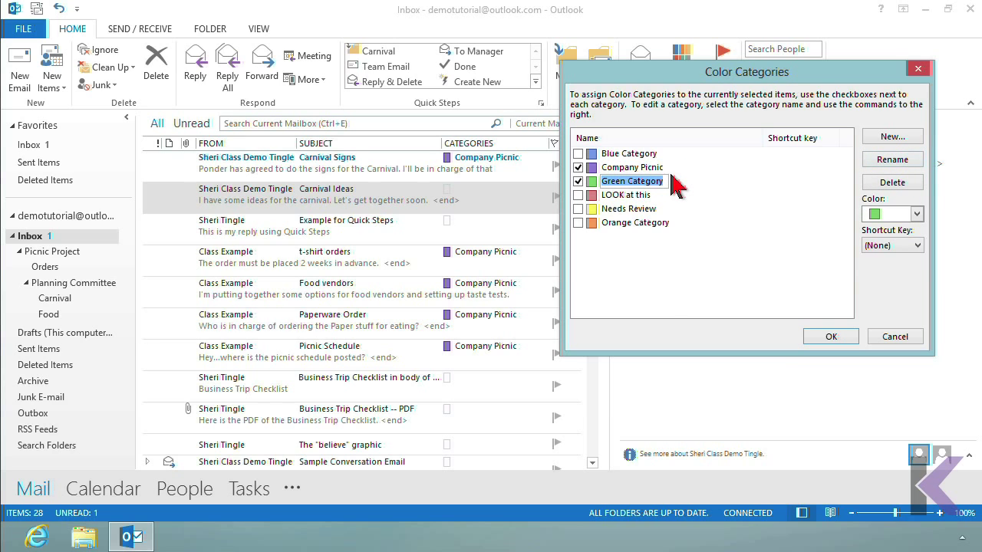
pyautogui.write('Committee')
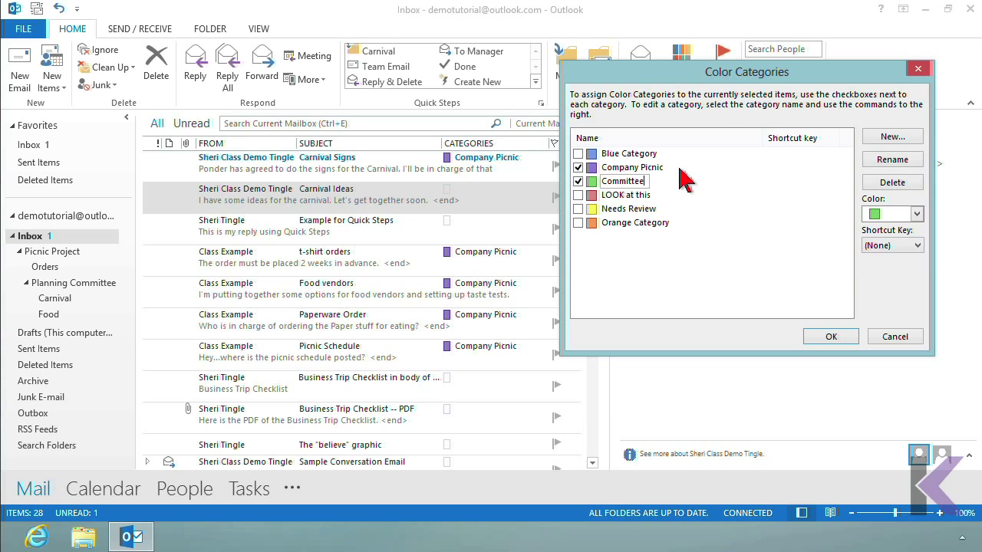
pyautogui.press('Return')
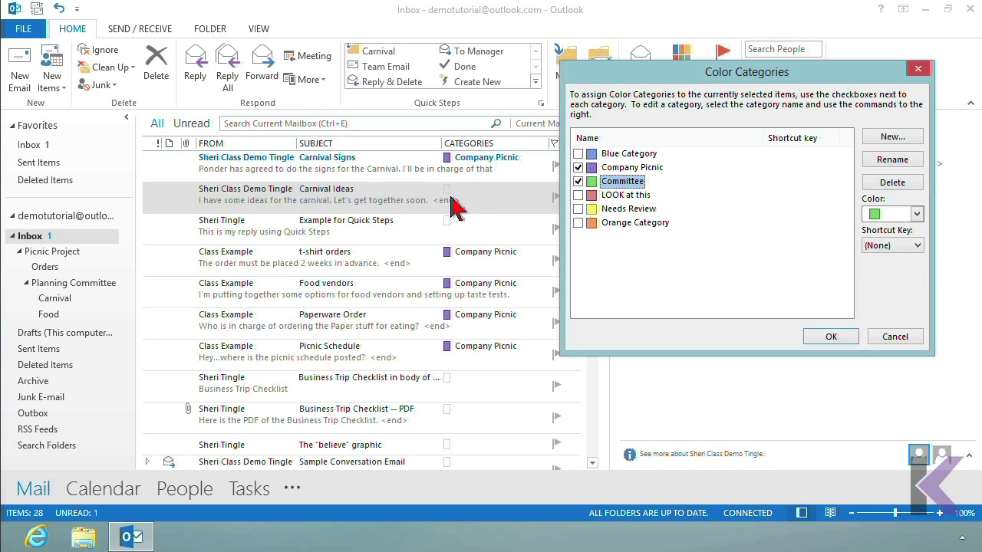
pyautogui.click(834, 341)
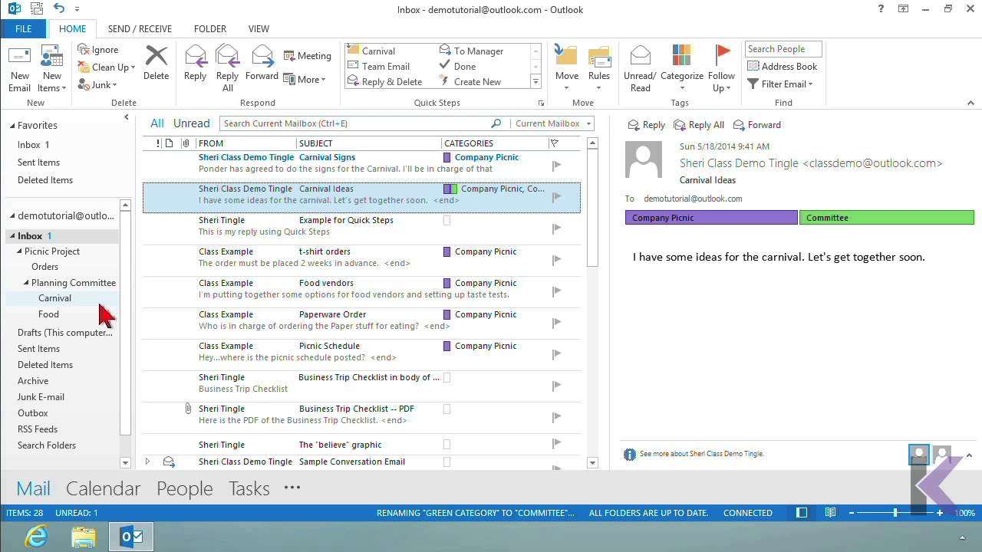
# Add the Committee category to the Food vendors message and the quick-click "LOOK at this" category to the "Business Trip Checklist in body of email" message.
pyautogui.rightClick(454, 296)
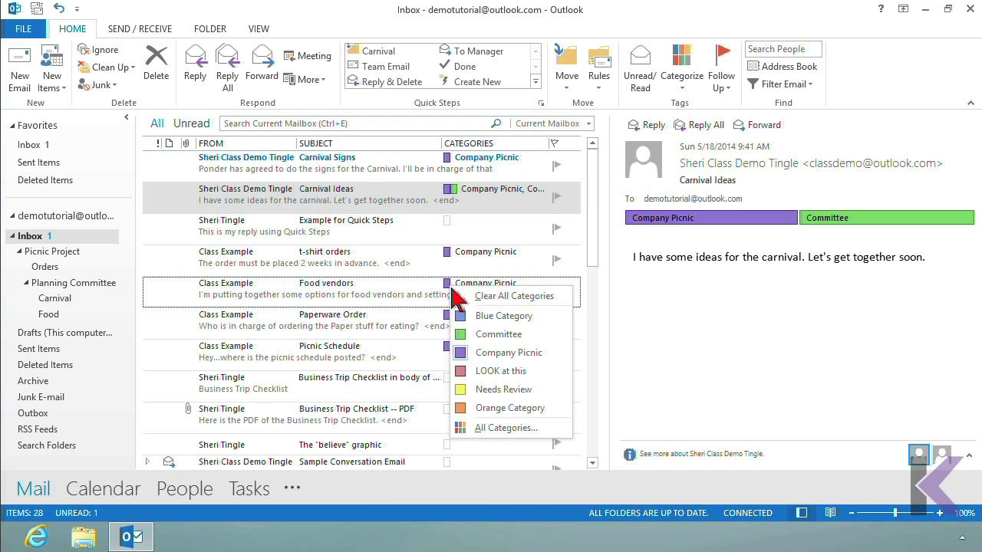
pyautogui.click(495, 337)
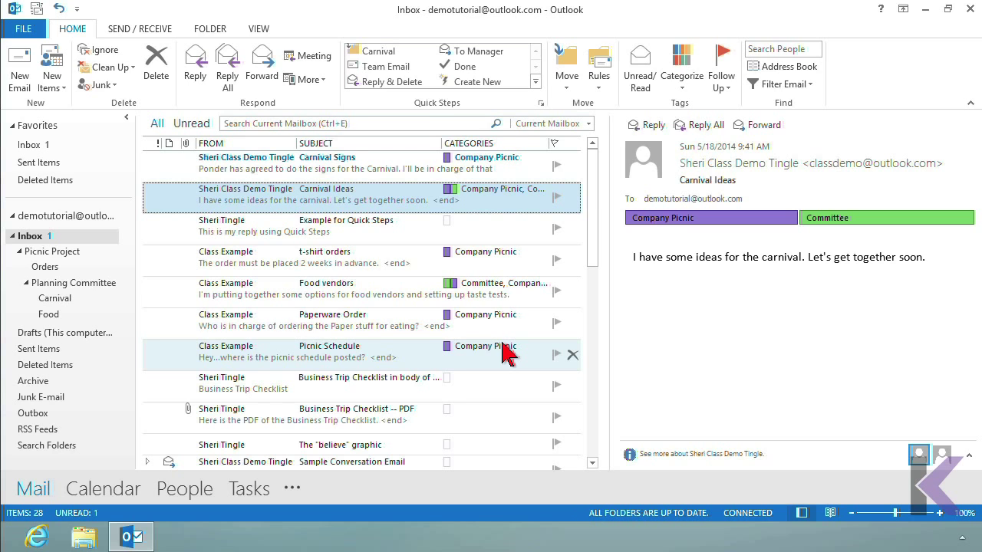
pyautogui.click(448, 379)
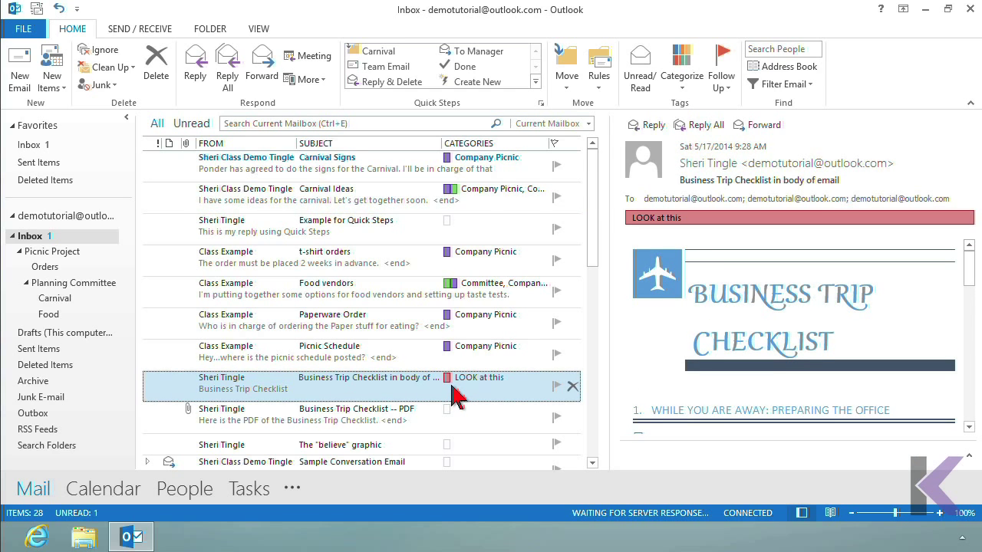
pyautogui.click(451, 388)
pyautogui.click(452, 388)
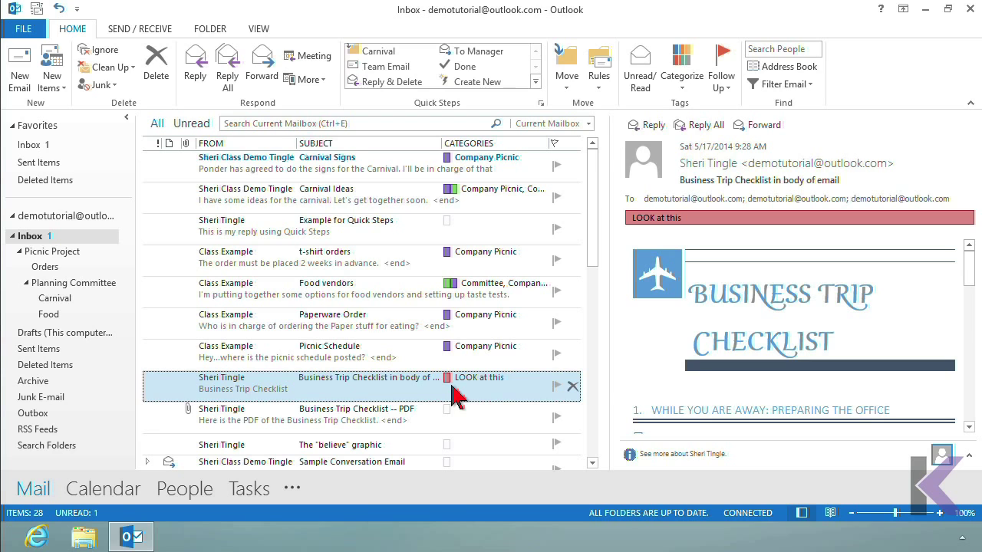
# Clear all categories from the "Business Trip Checklist in body of email" message and from the Food vendors message.
pyautogui.rightClick(451, 388)
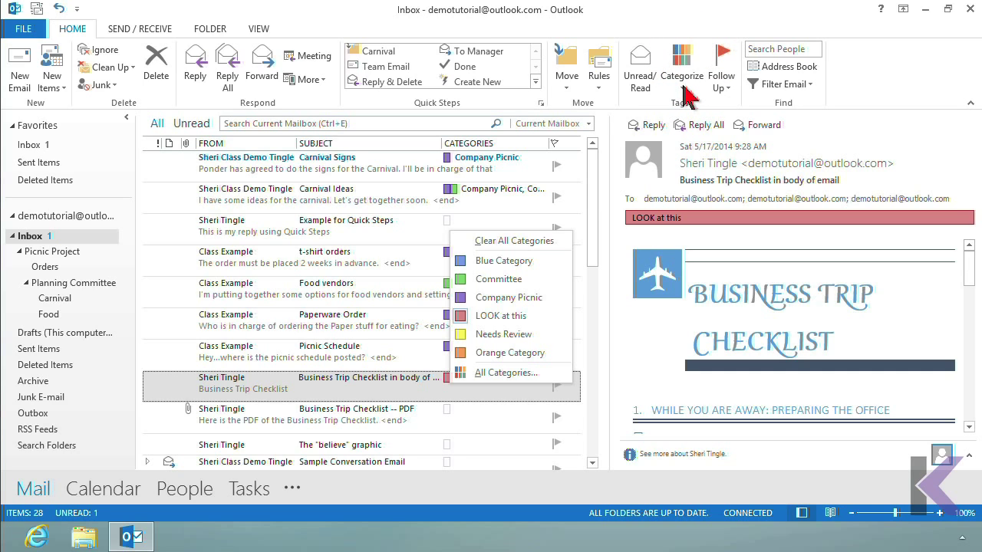
pyautogui.click(524, 241)
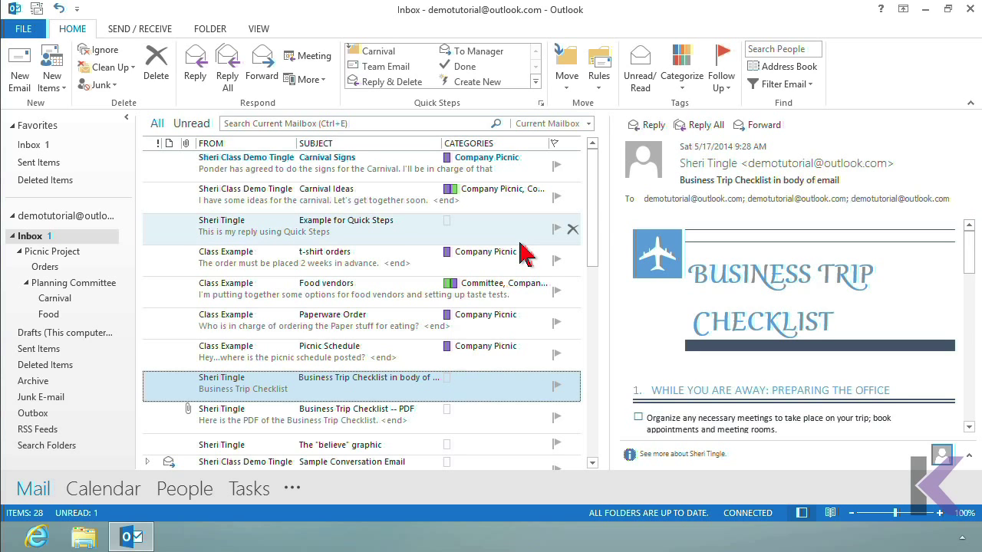
pyautogui.rightClick(473, 285)
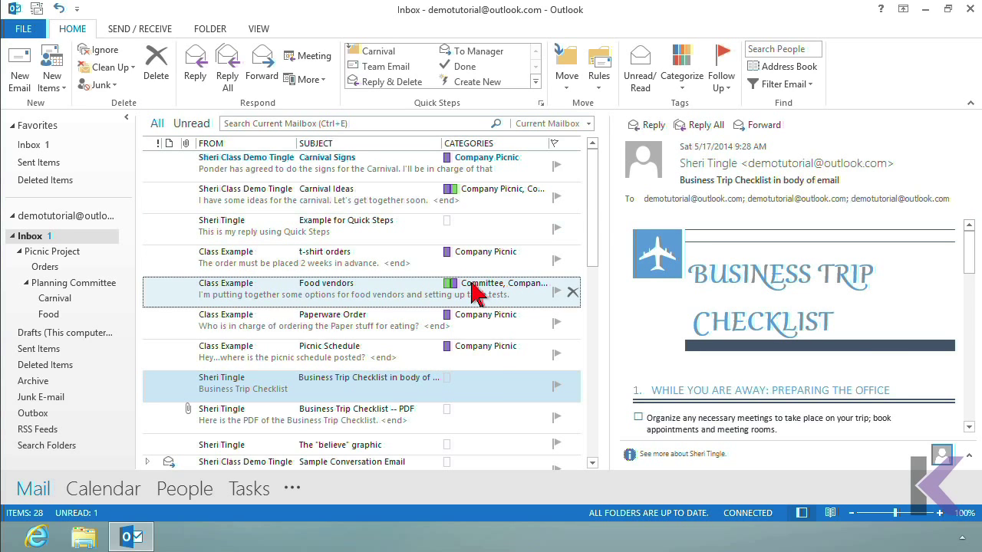
pyautogui.click(505, 293)
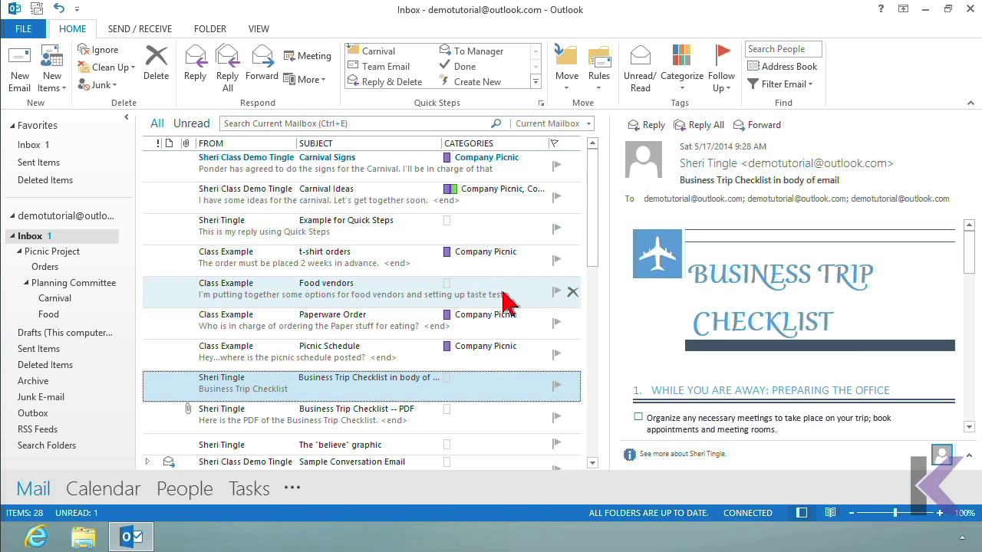